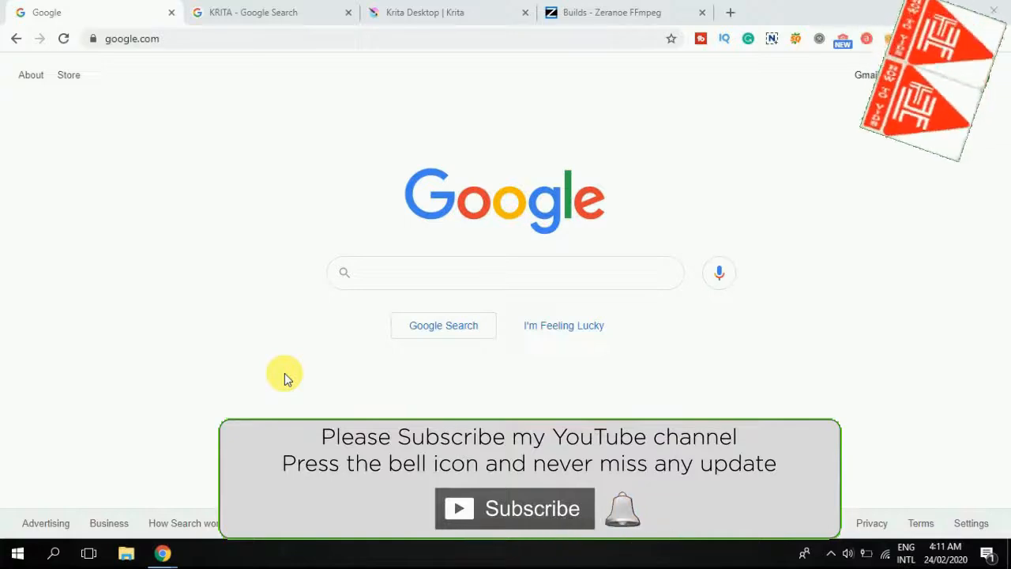
Step: Download the 32-bit Windows installer of Krita 4.2.8 from the Krita Desktop download page
left_click(406, 275)
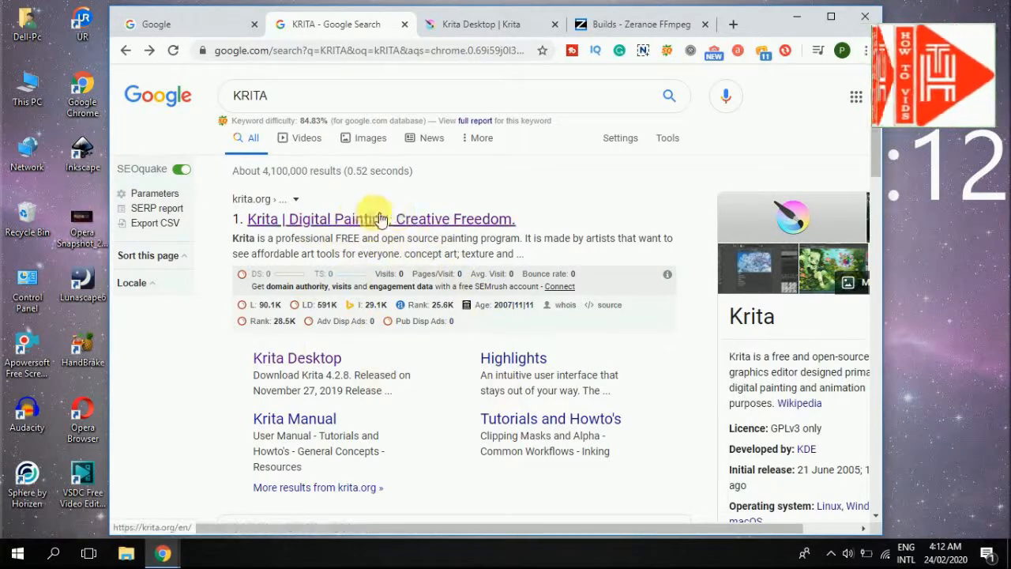
left_click(473, 32)
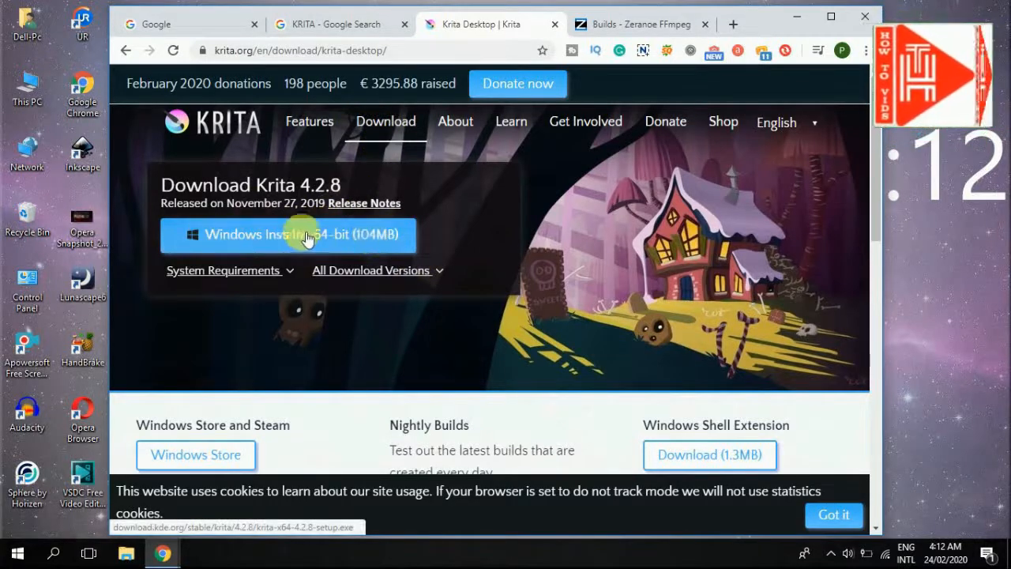
left_click(444, 271)
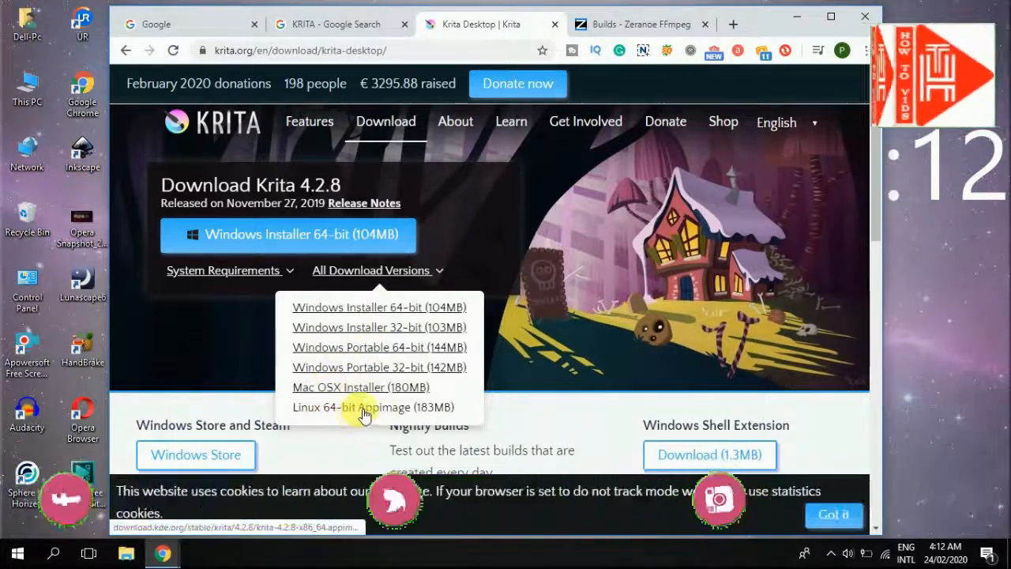
left_click(408, 330)
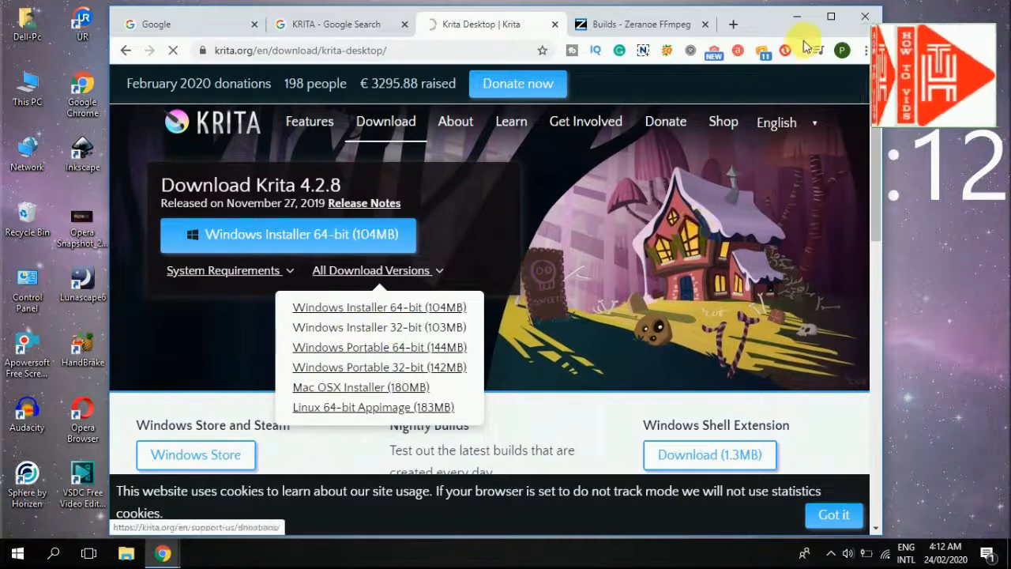
left_click(825, 19)
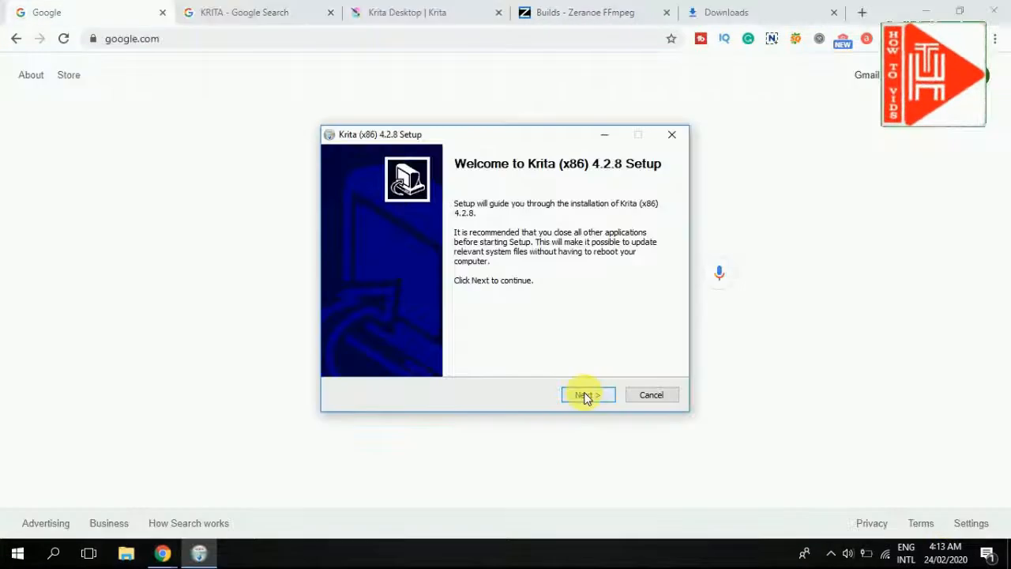
Step: Accept both license agreements in the Krita setup, keeping the default destination folder and the Shell Integration component
left_click(587, 395)
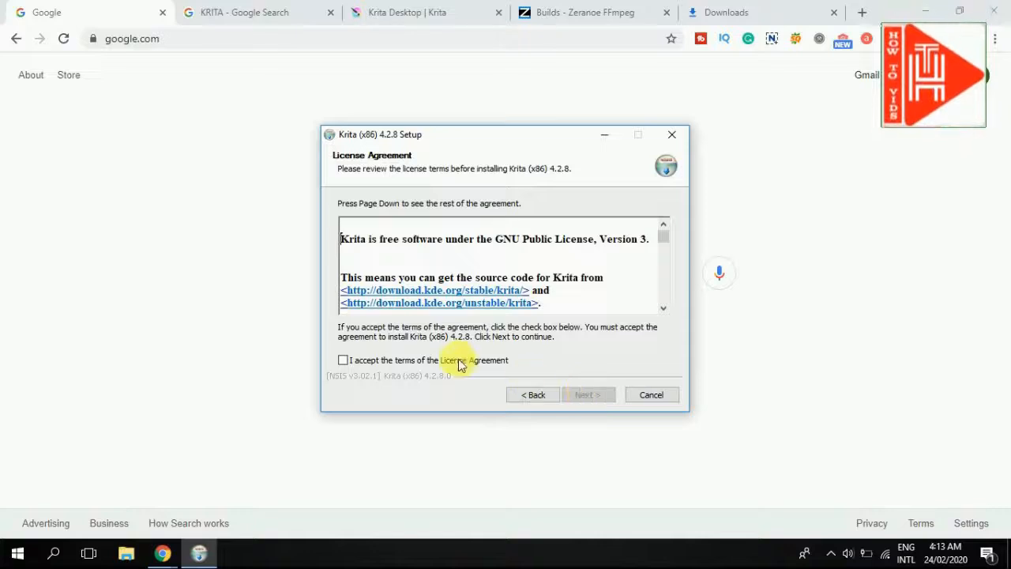
left_click(587, 395)
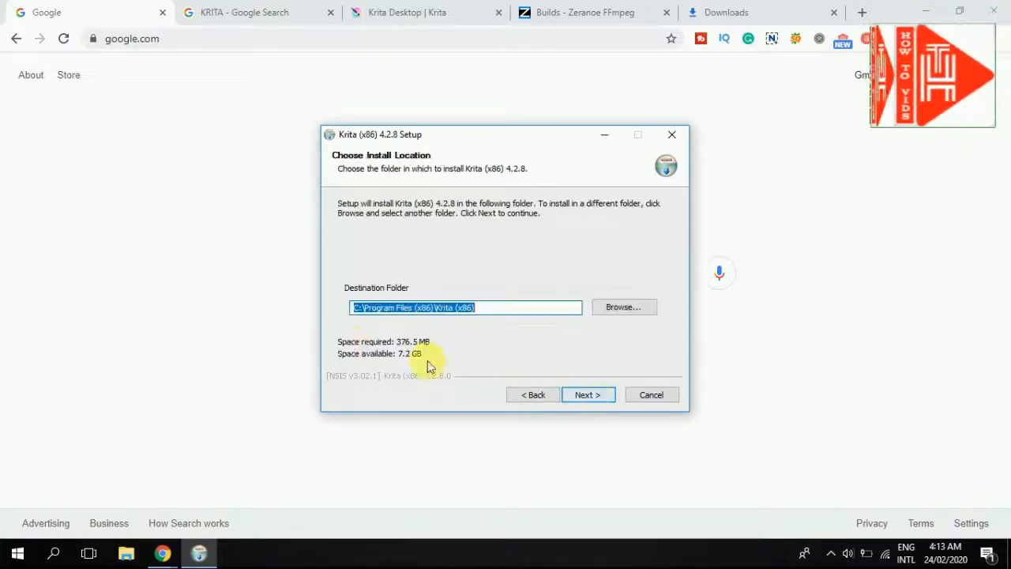
left_click(598, 399)
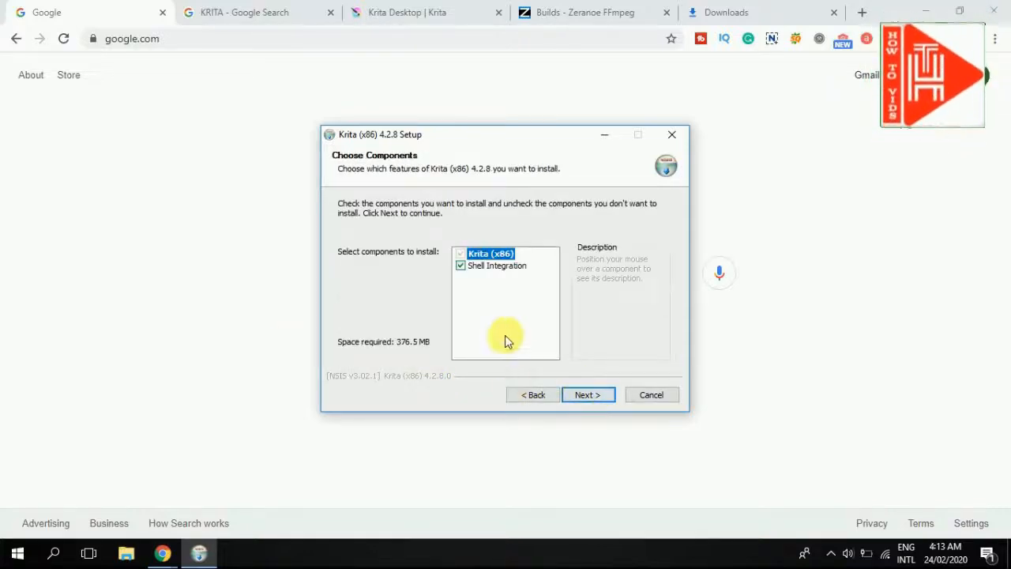
left_click(604, 397)
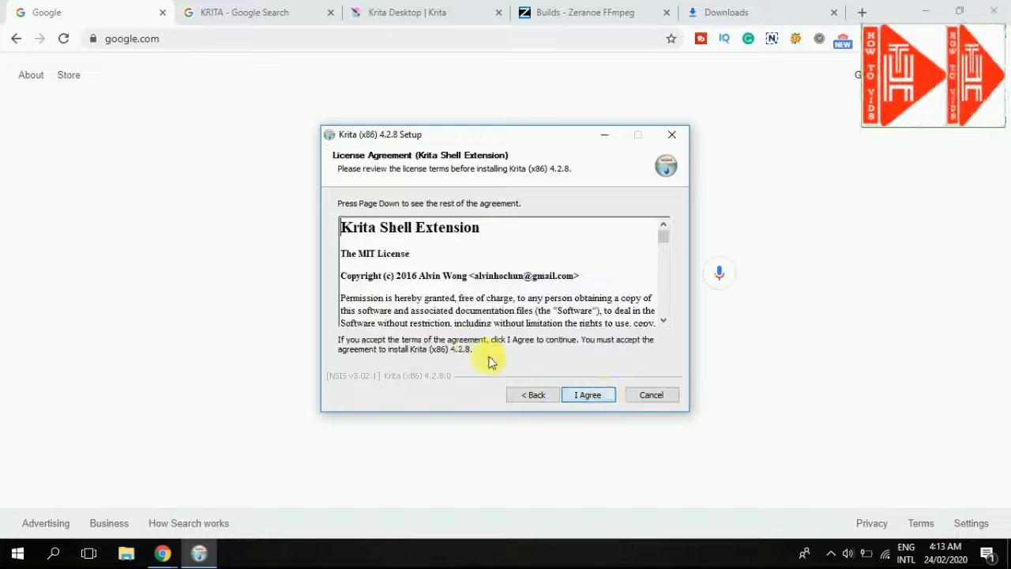
left_click(591, 397)
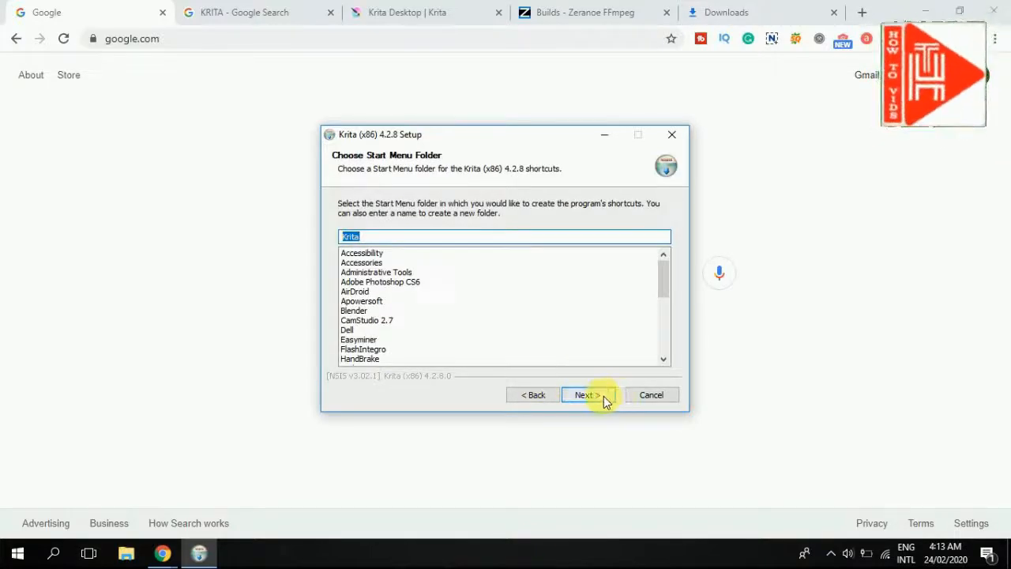
Step: Install Krita with the Krita Start Menu folder and a desktop icon
left_click(605, 401)
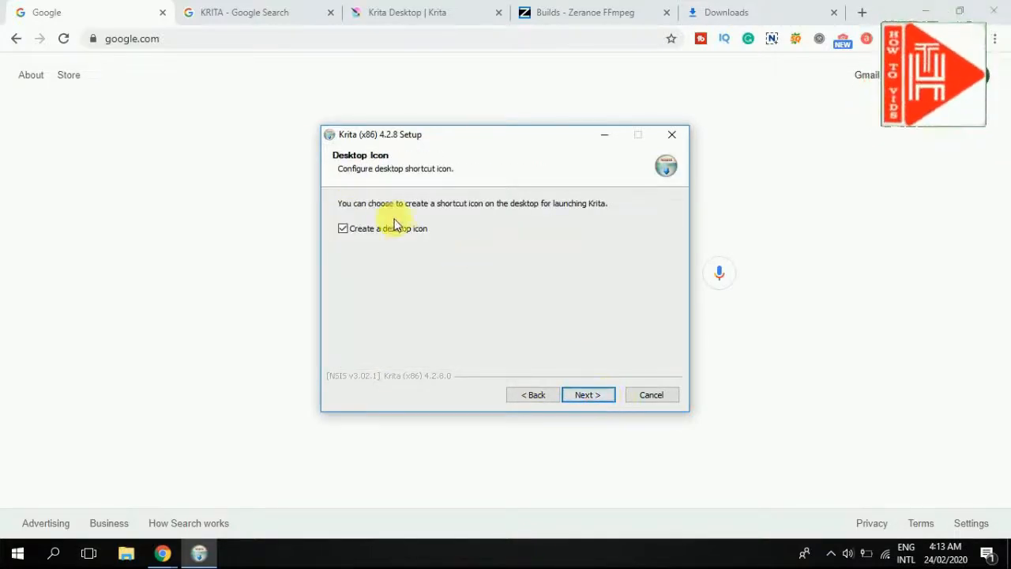
left_click(582, 398)
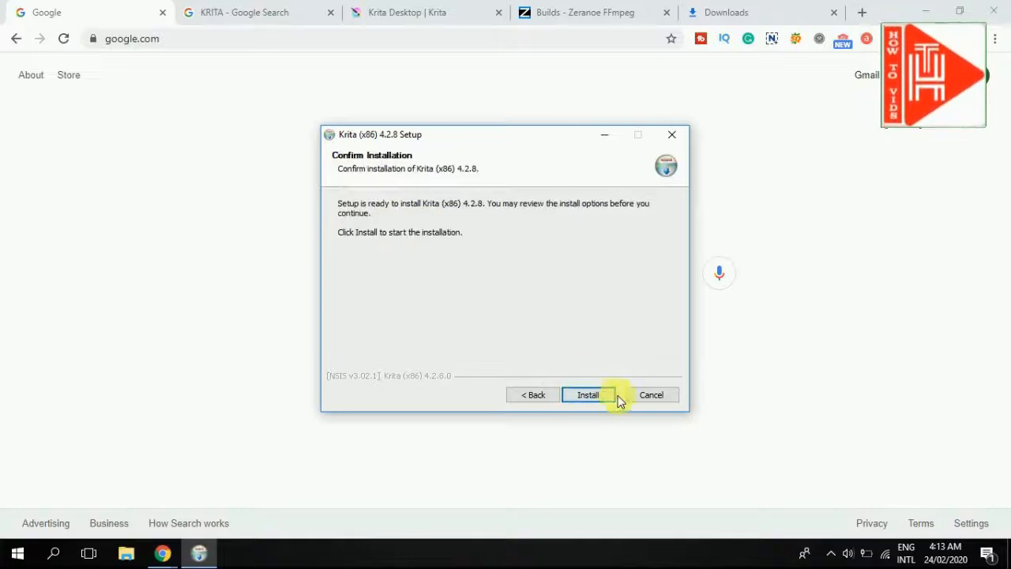
left_click(598, 398)
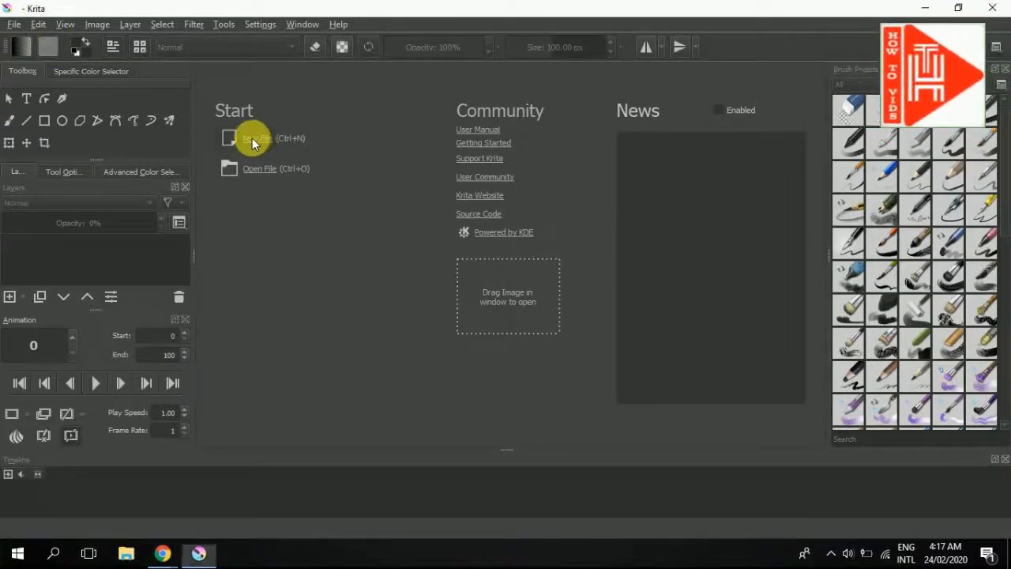
Step: Create a new custom document of 1600 x 1200 pixels at 100 ppi in RGB/Alpha with two layers
key("ctrl+n")
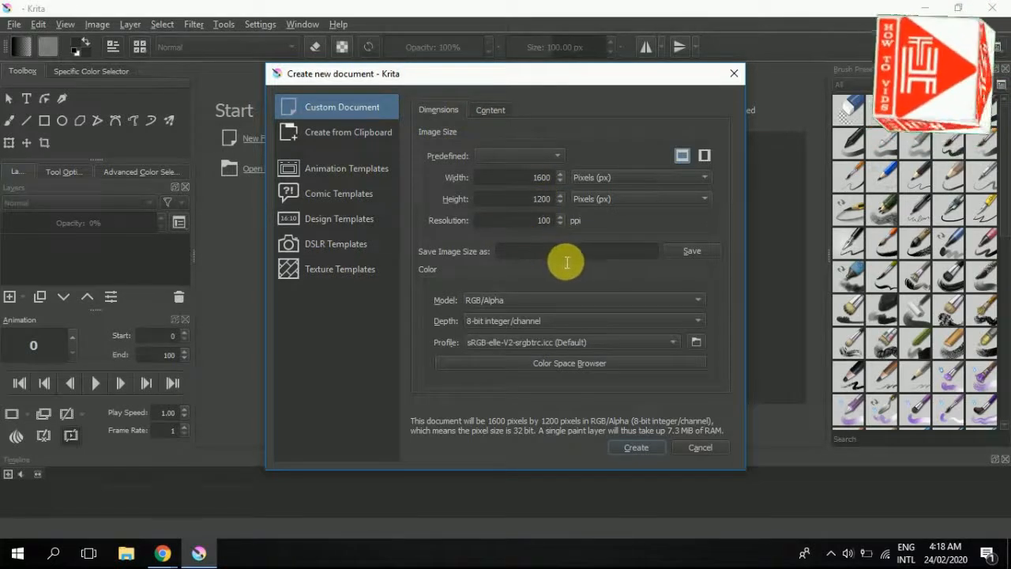
left_click(490, 110)
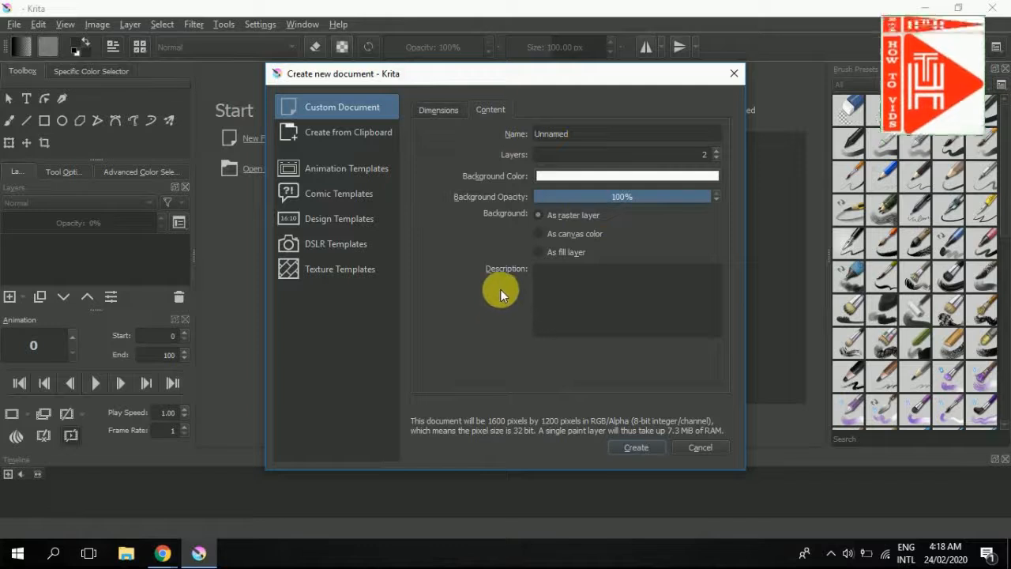
left_click(442, 109)
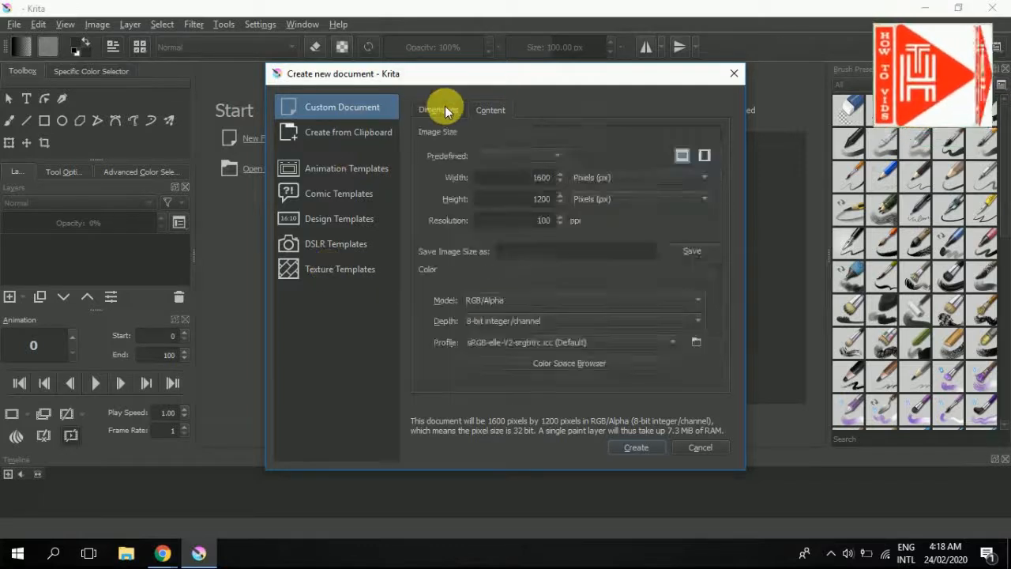
left_click(639, 447)
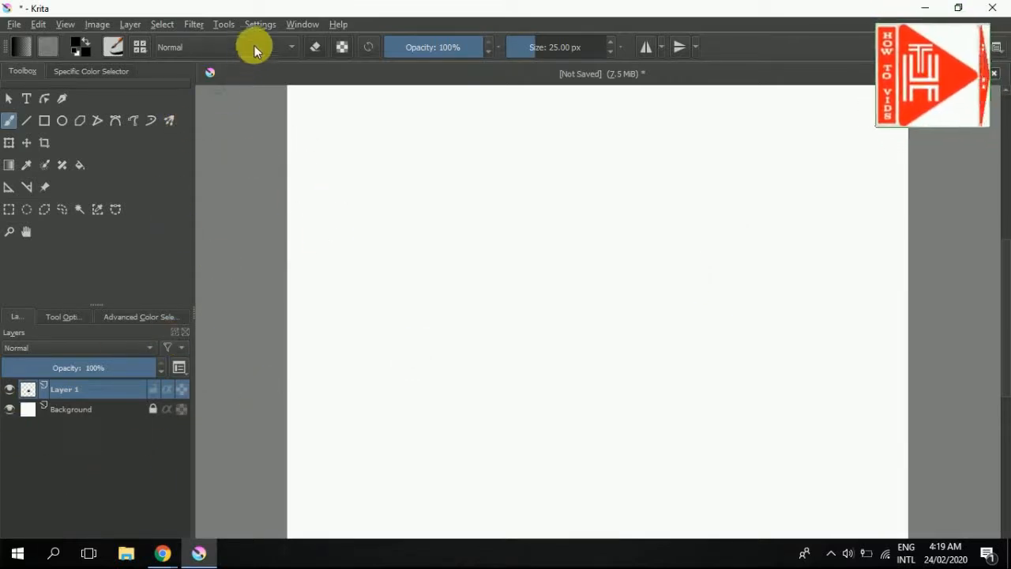
Step: Show the Animation and Timeline dockers in the workspace
left_click(262, 25)
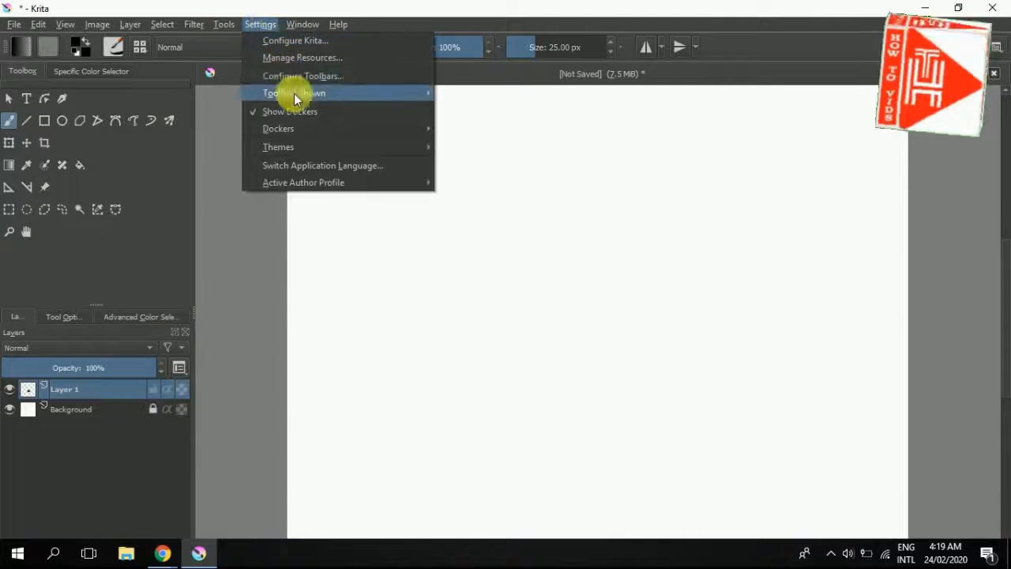
mouse_move(305, 124)
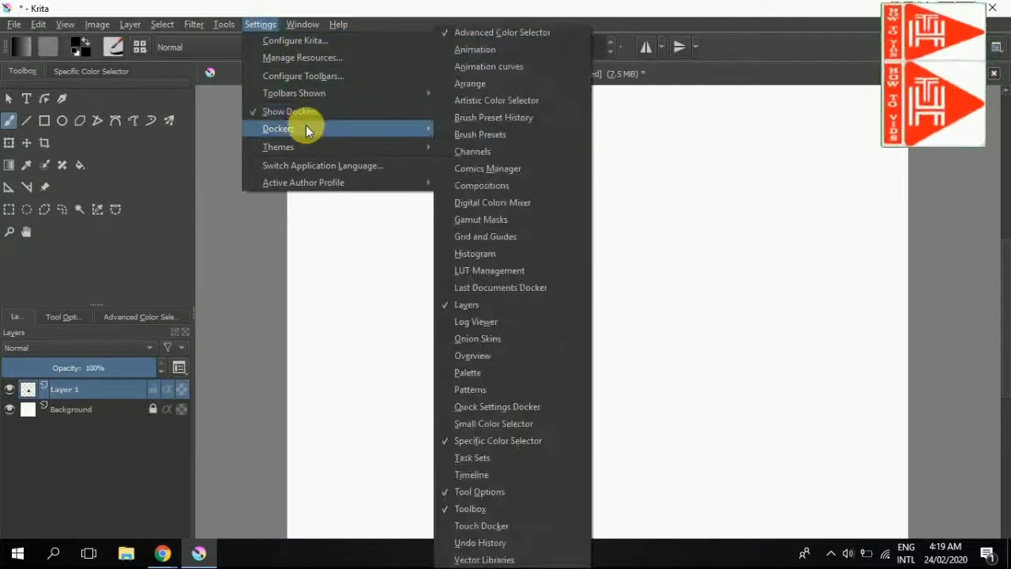
left_click(445, 50)
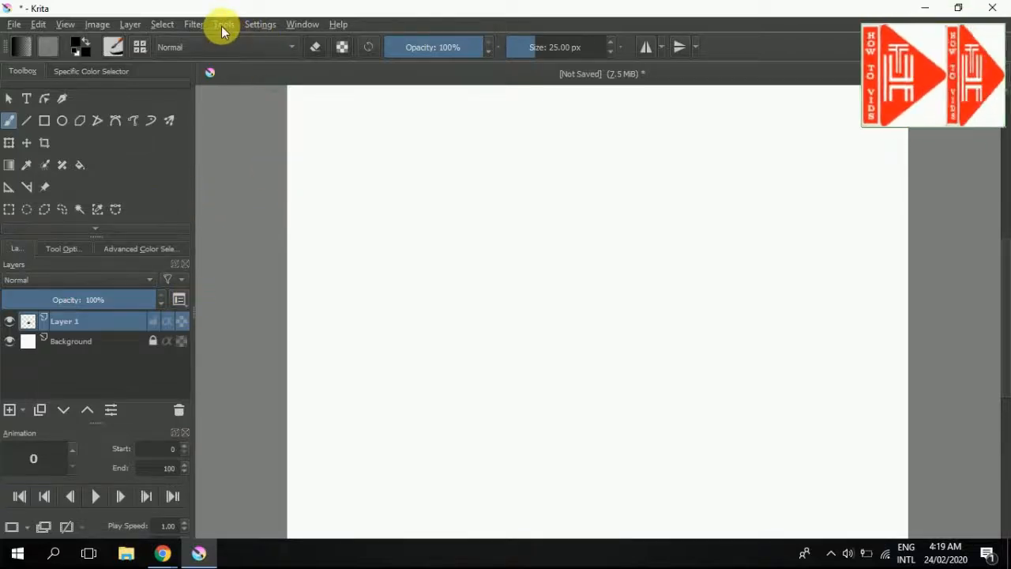
left_click(254, 26)
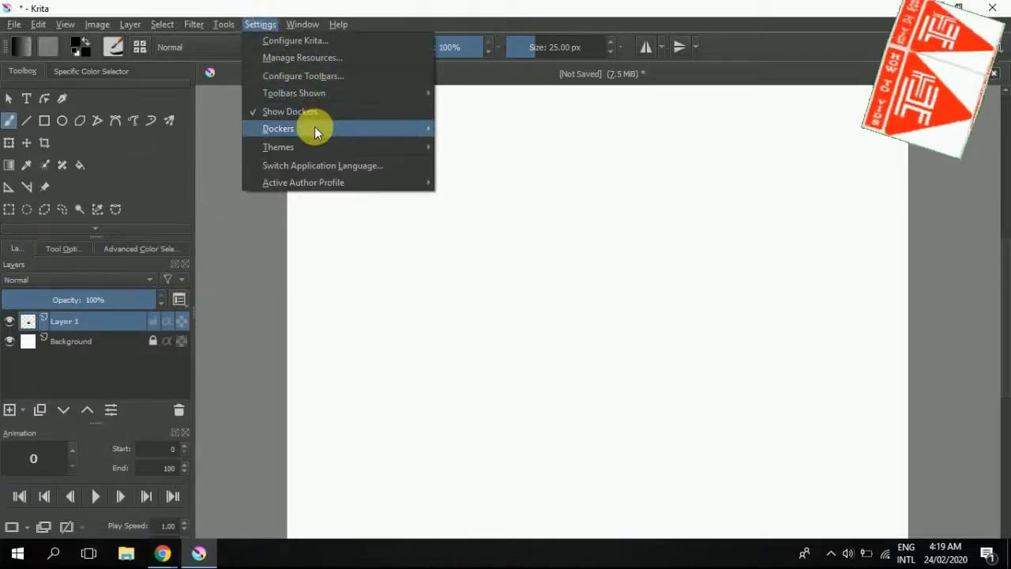
mouse_move(314, 126)
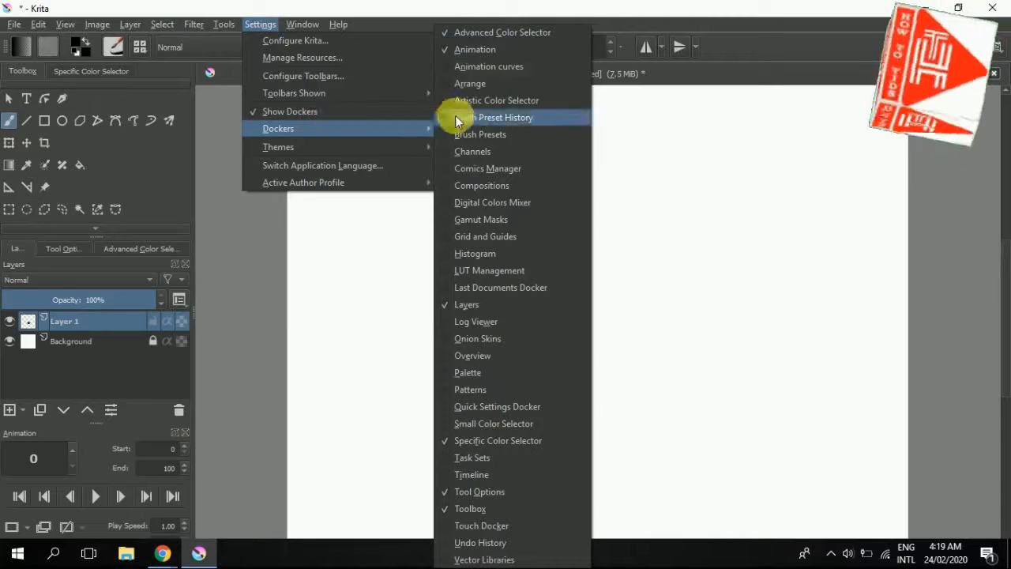
left_click(489, 477)
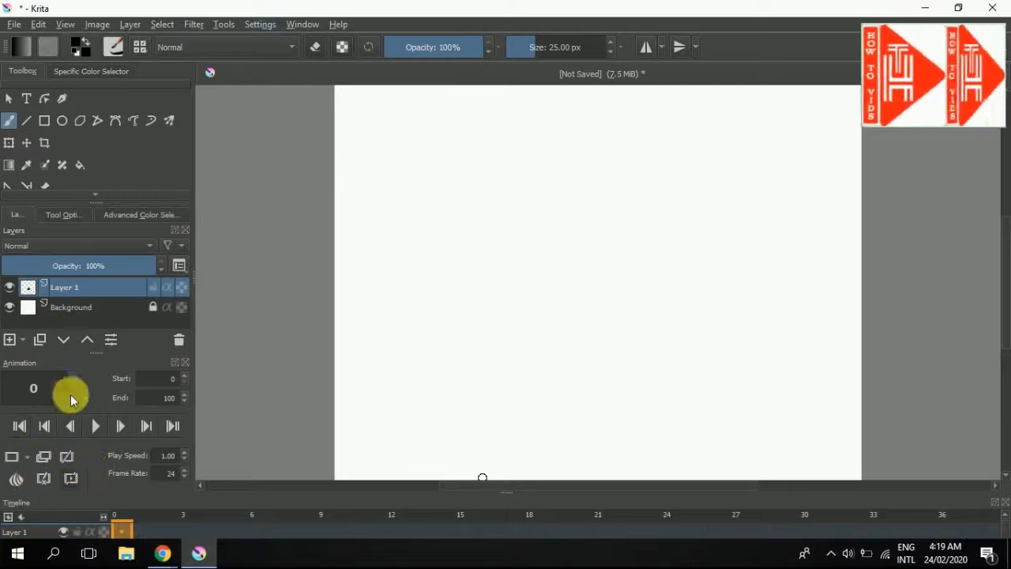
Step: Show the Brush Presets docker and refit the maximized Krita window to the screen
left_click(260, 24)
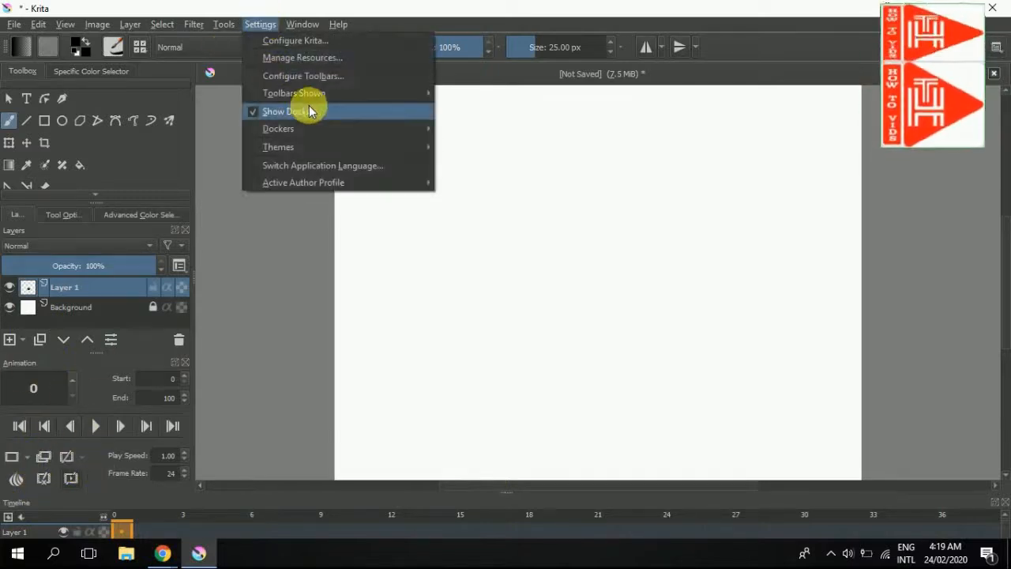
mouse_move(323, 129)
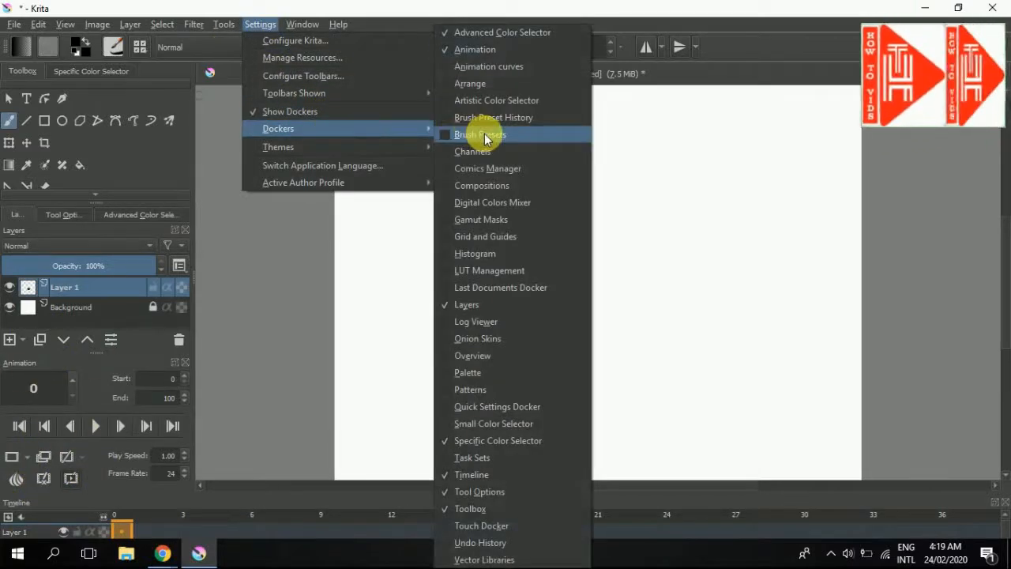
left_click(484, 135)
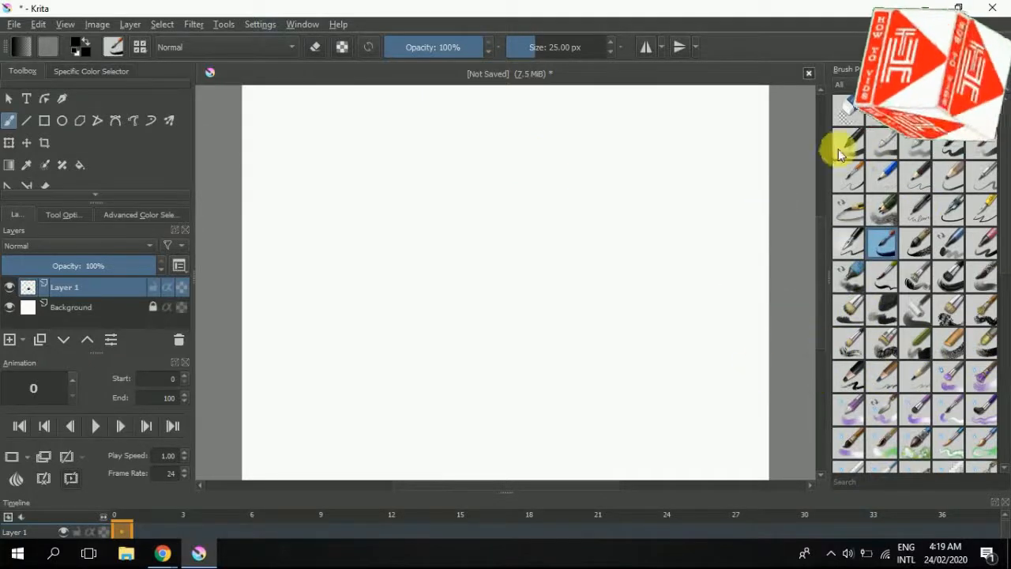
left_click(960, 10)
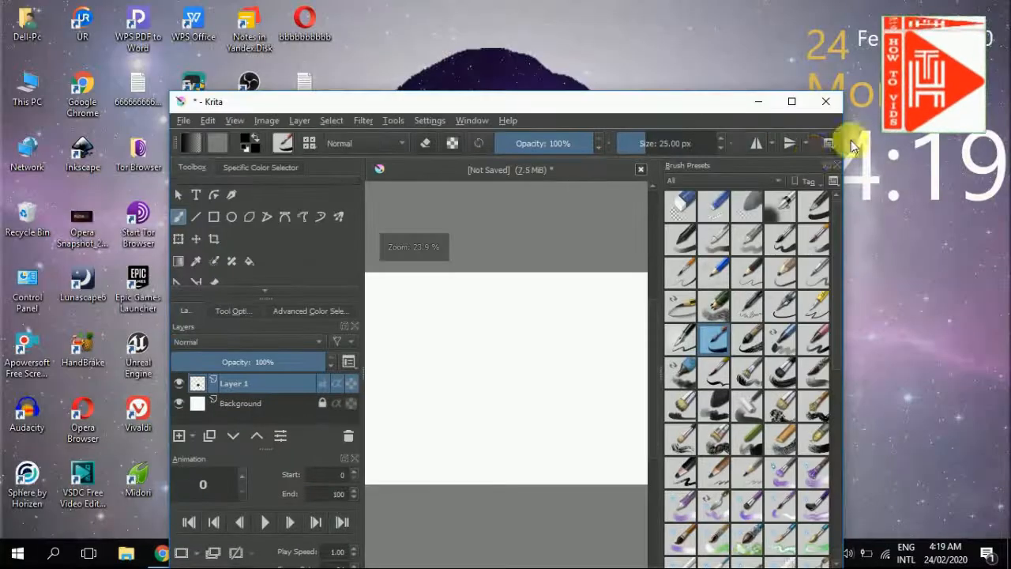
left_click(792, 100)
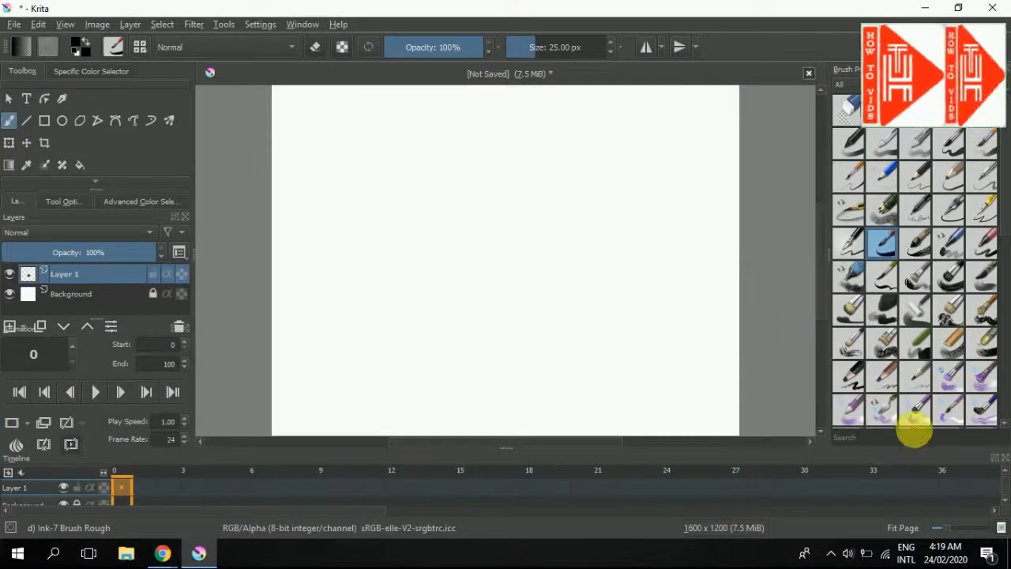
Step: Set the canvas zoom to 33% so the whole page fits in view
left_click(951, 533)
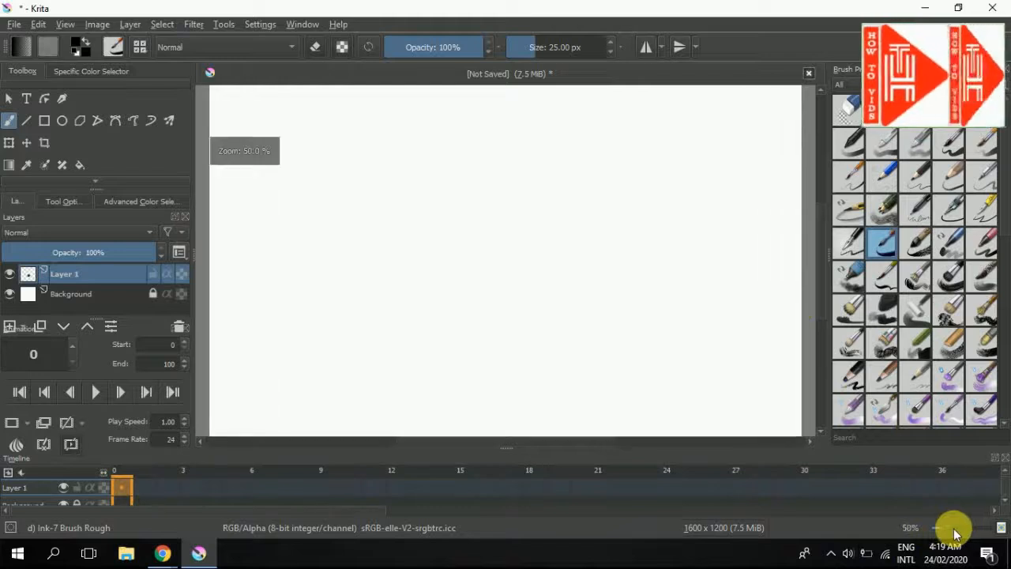
left_click(940, 535)
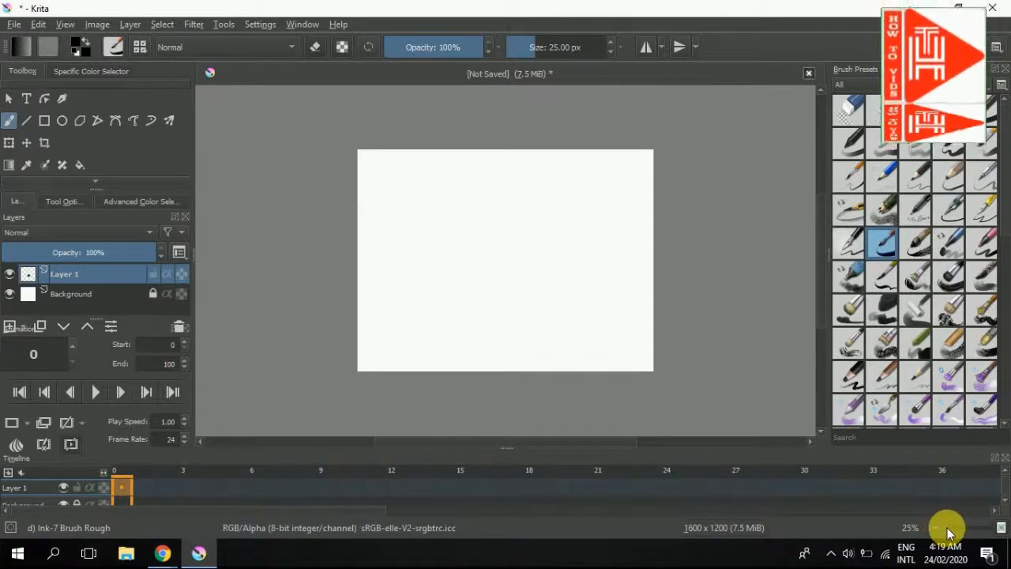
left_click(953, 530)
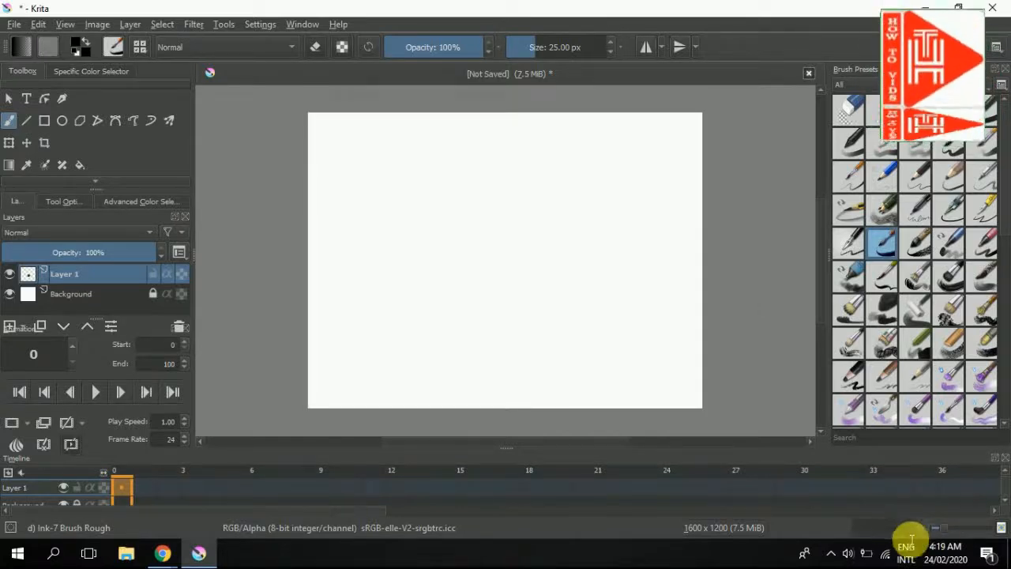
left_click(918, 528)
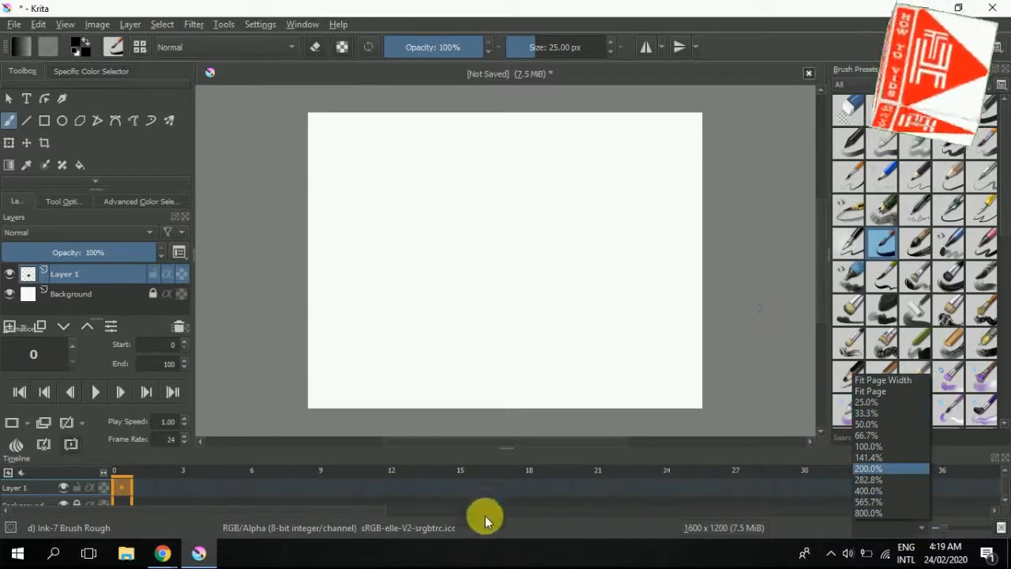
Step: Move the timeline to frame 1 and bring the Layer 1 track into view
left_click(489, 490)
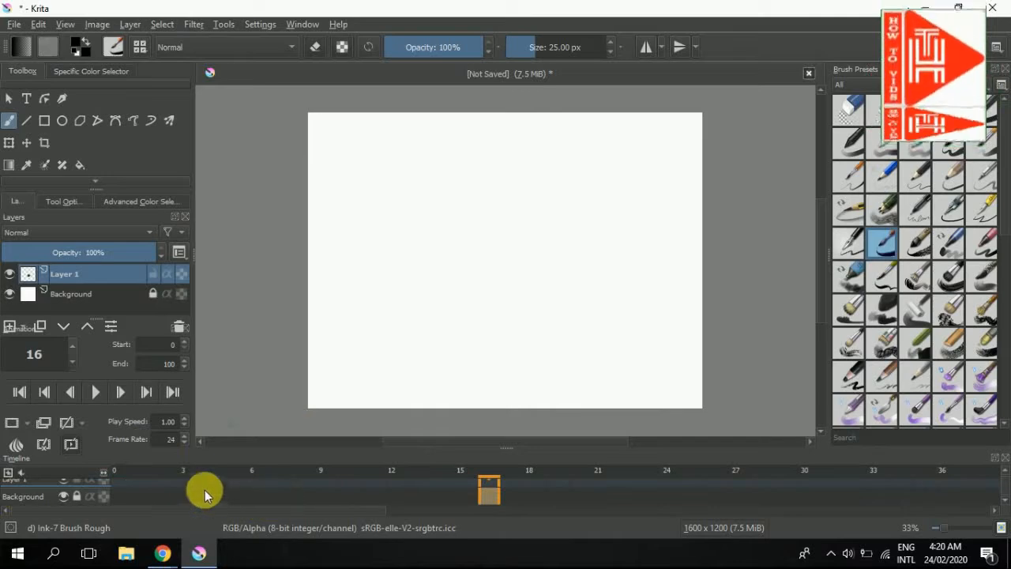
left_click(141, 491)
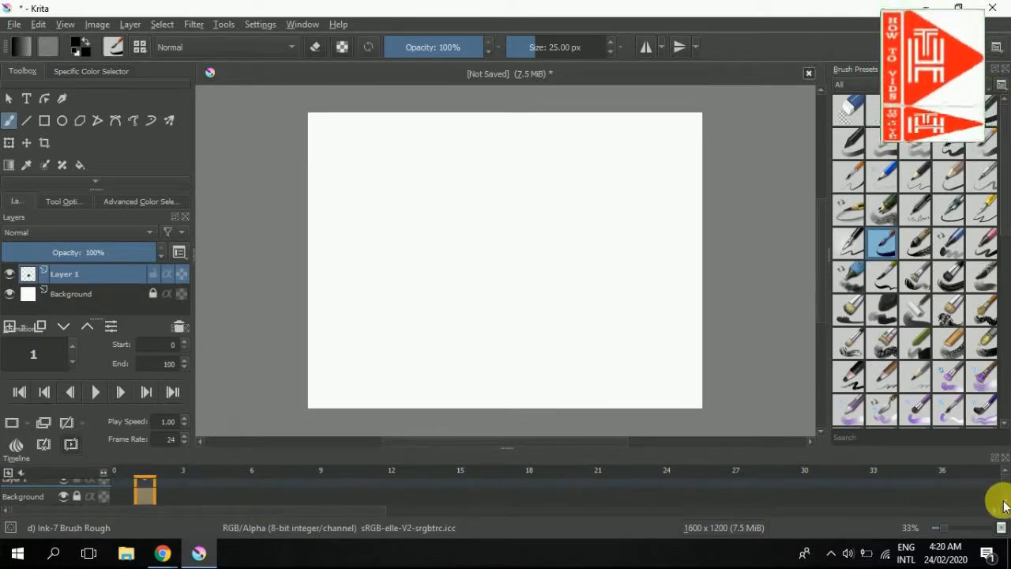
left_click(1003, 471)
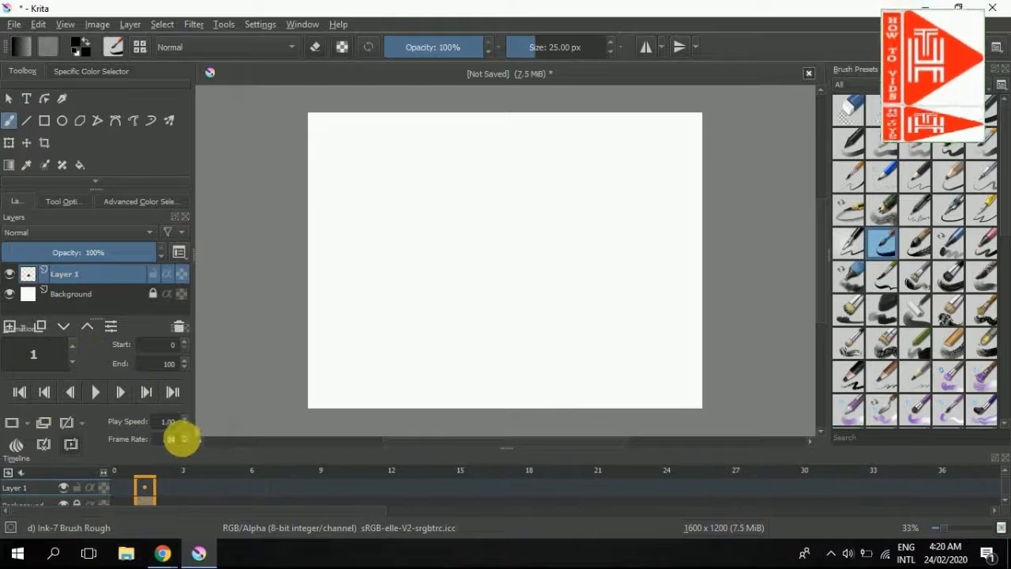
Step: Set the animation frame rate to 25 frames per second
type("1")
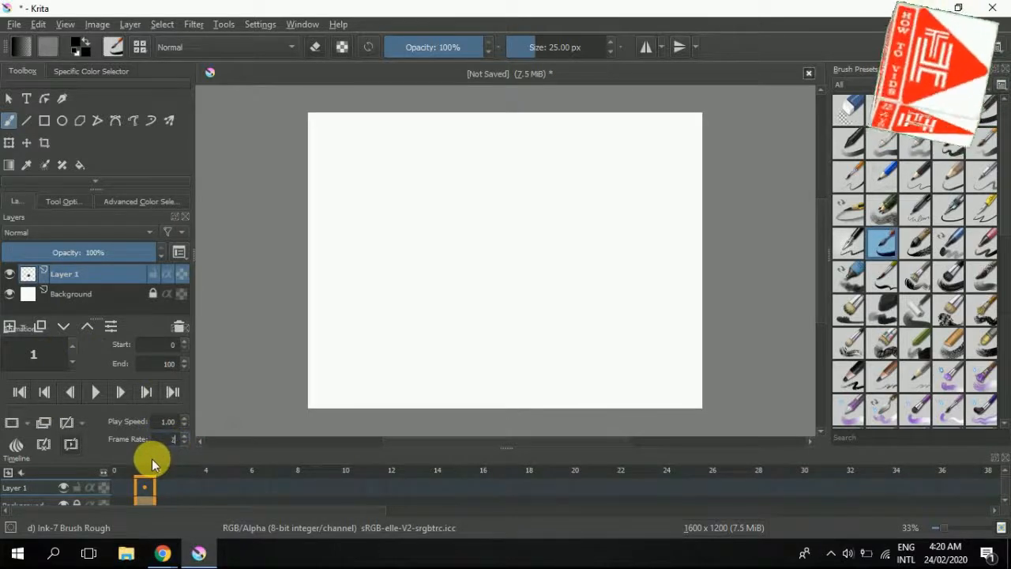
type("5")
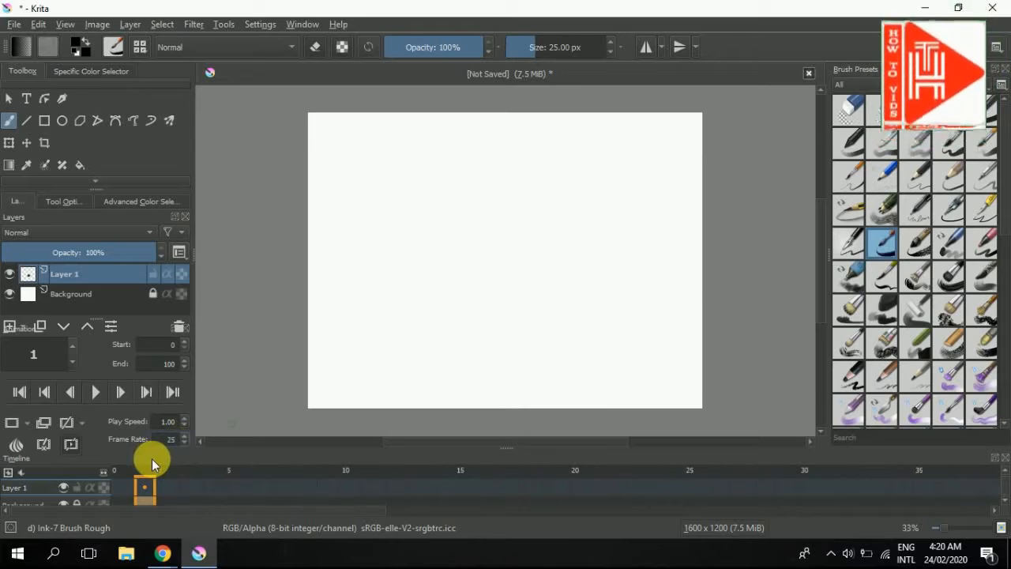
Step: Look over the options for adding frames and the onion skin settings without changing them
left_click(26, 423)
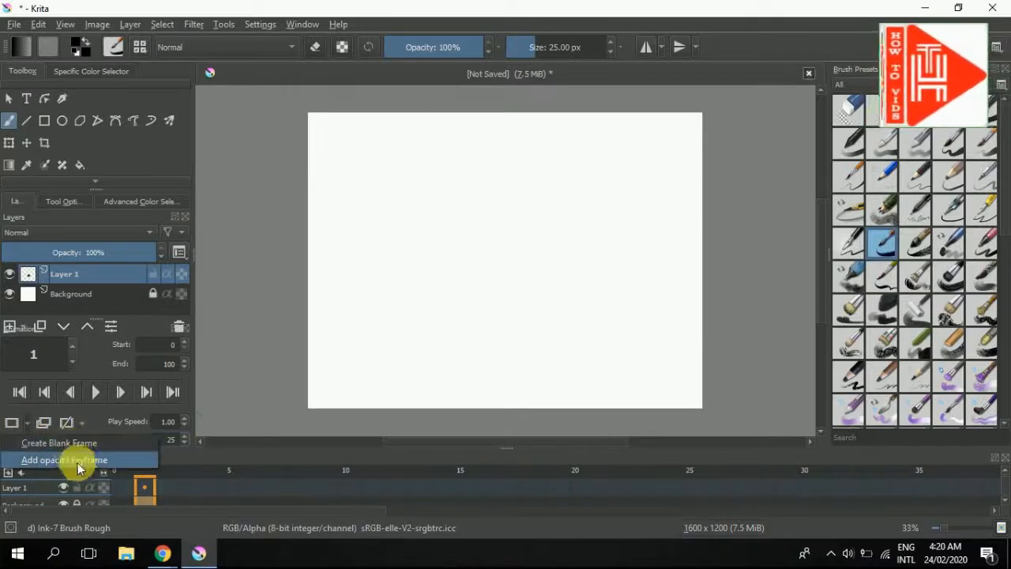
left_click(249, 378)
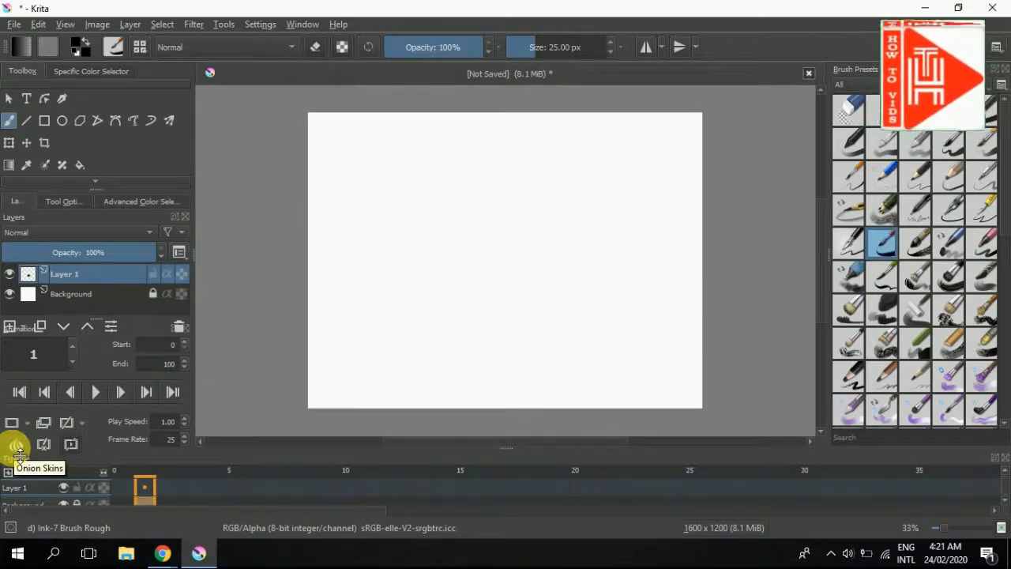
left_click(16, 446)
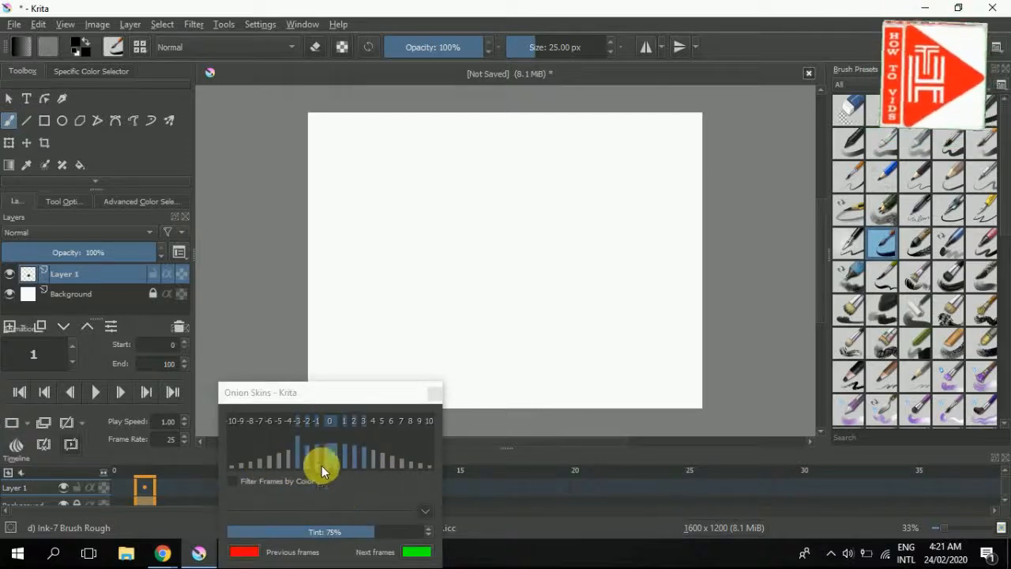
left_click(438, 395)
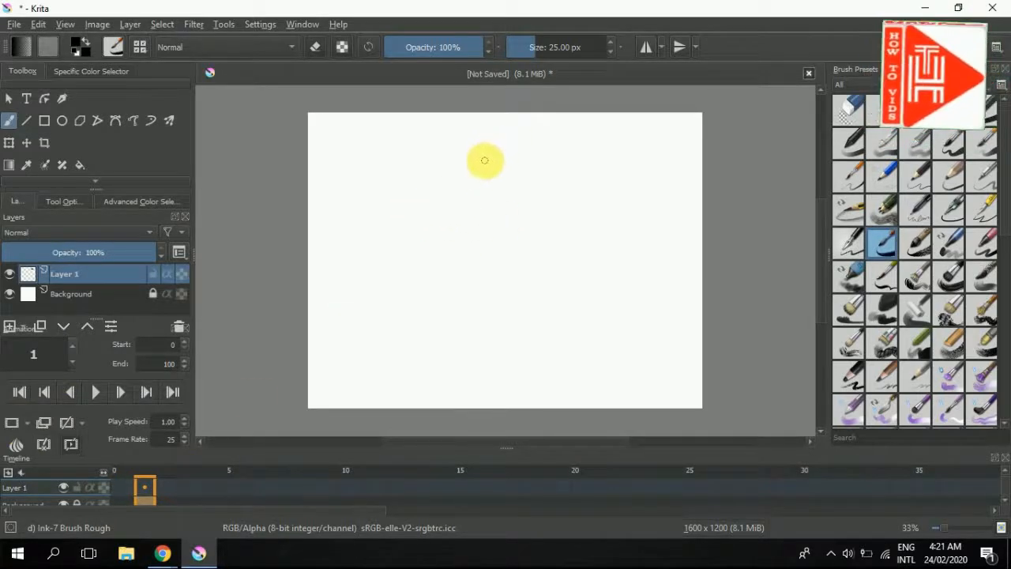
Step: Draw a stick figure's round head and straight body in black with the Ink-7 Brush Rough preset
mouse_move(484, 160)
left_mouse_down()
mouse_move(444, 174)
mouse_move(471, 213)
mouse_move(501, 195)
mouse_move(500, 172)
mouse_move(479, 158)
mouse_move(478, 167)
left_mouse_up()
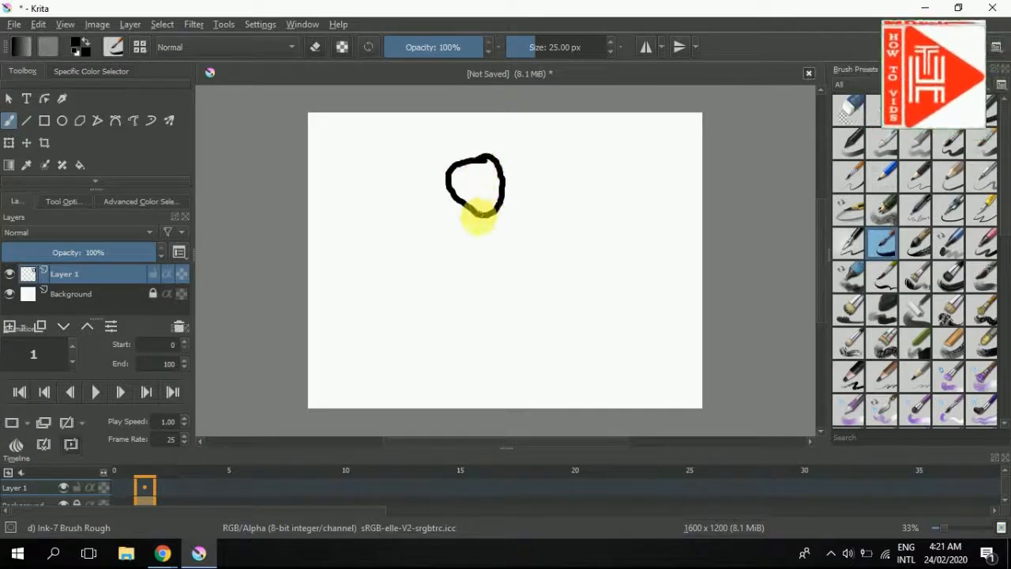
left_click_drag(478, 221, 484, 289)
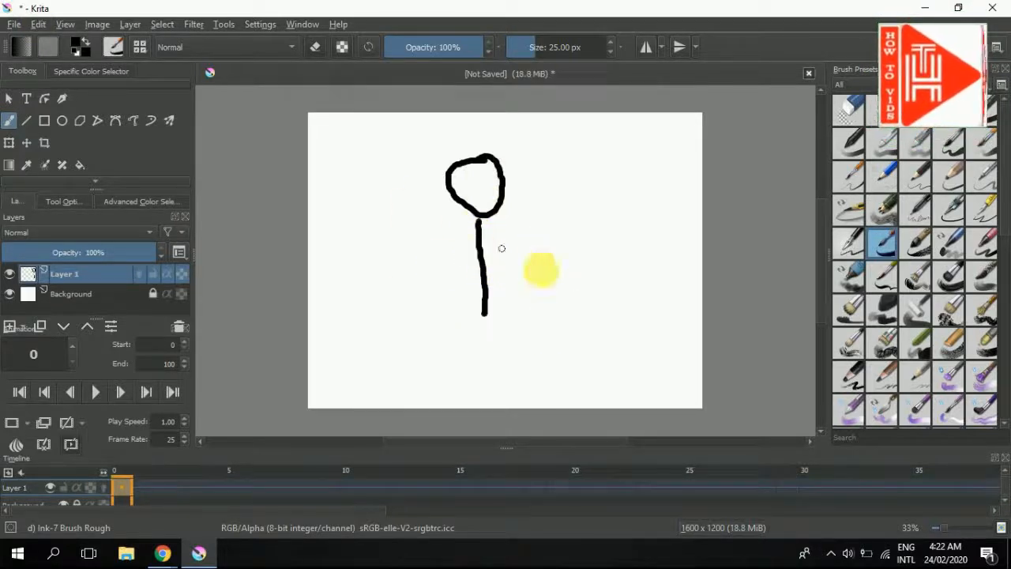
Step: Duplicate the head-and-body drawing onto every second frame of Layer 1, starting with frames 2 and 4
left_click(168, 487)
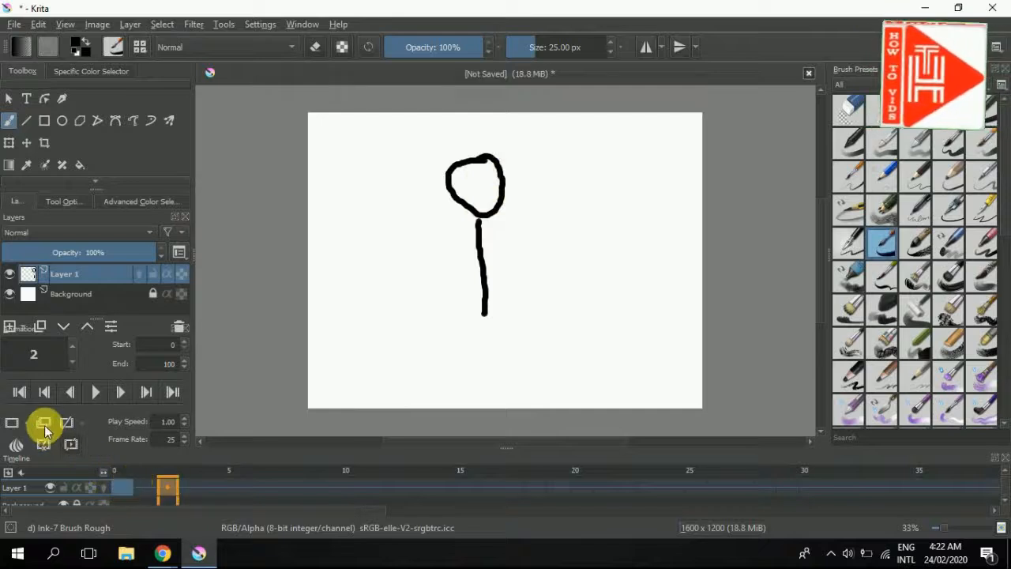
left_click(212, 492)
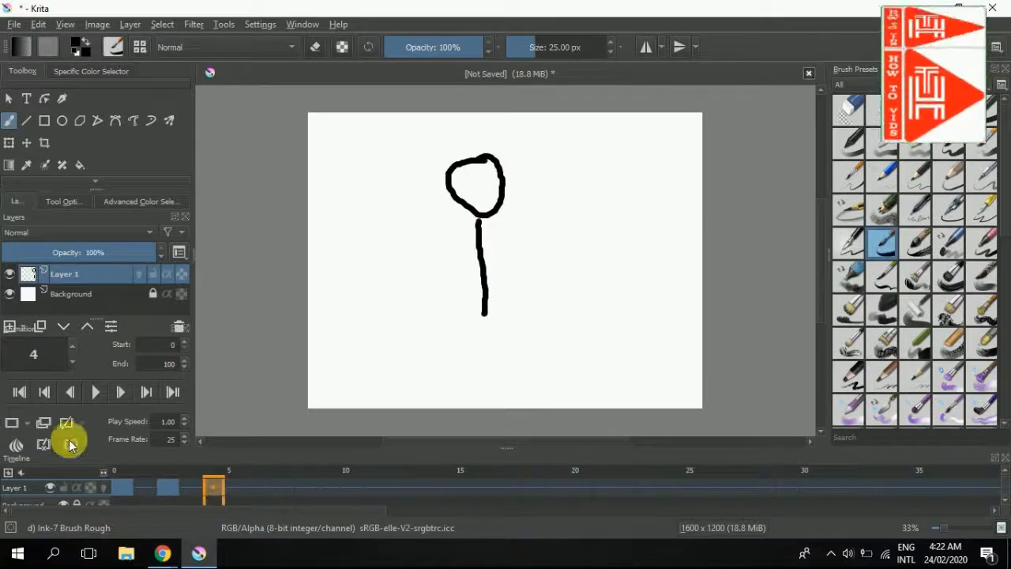
left_click(44, 422)
left_click(253, 491)
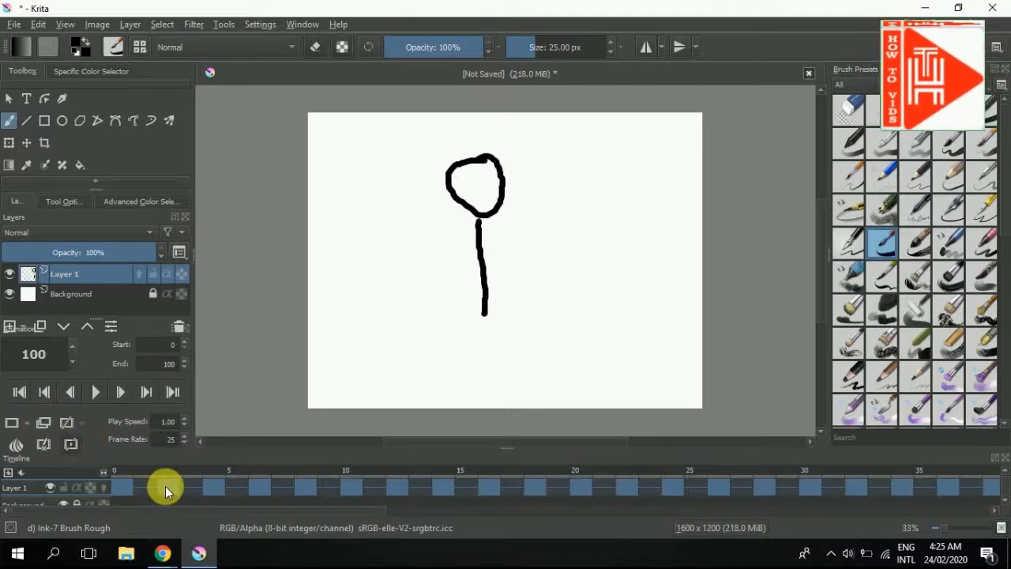
Step: On frame 2, draw two arms raised outward and two legs spread apart on the stick figure
left_click(166, 489)
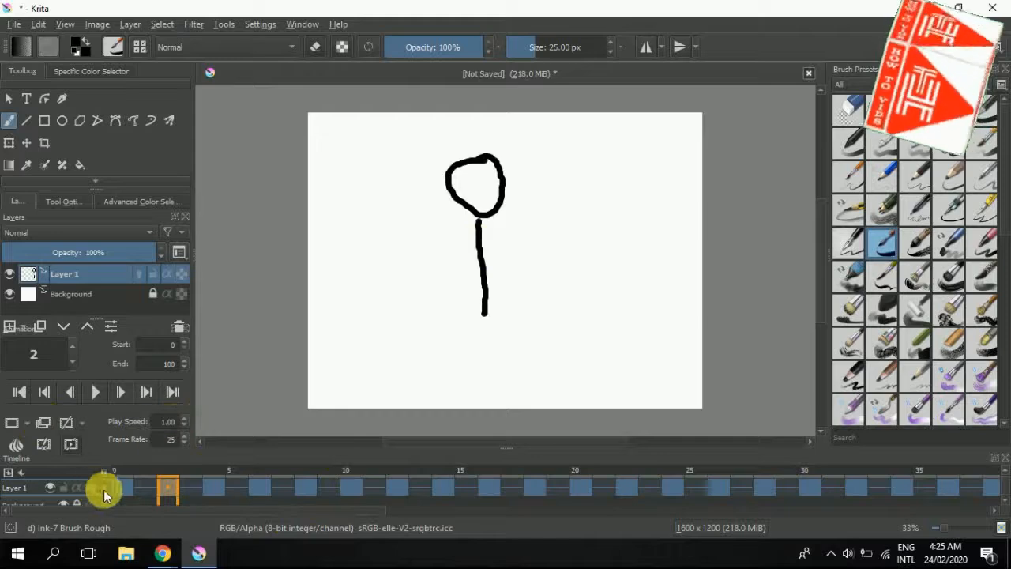
left_click(166, 488)
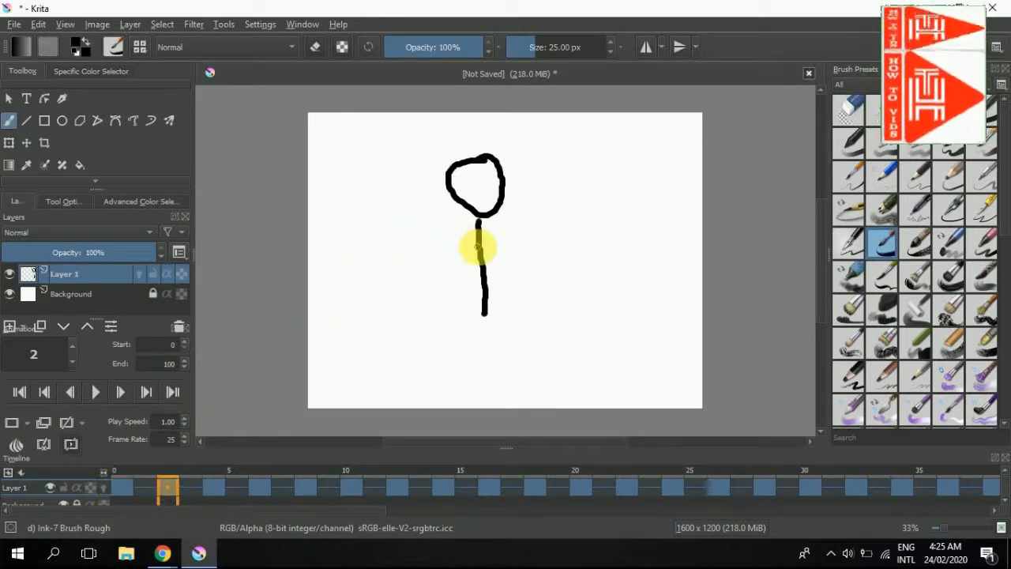
left_click_drag(478, 249, 414, 217)
left_click_drag(479, 250, 537, 215)
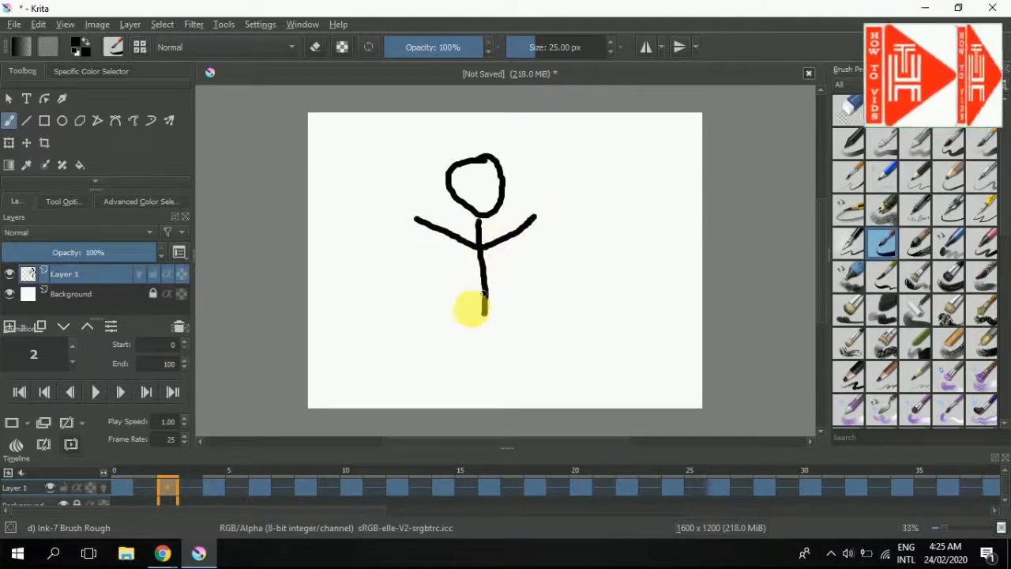
left_click_drag(483, 298, 431, 322)
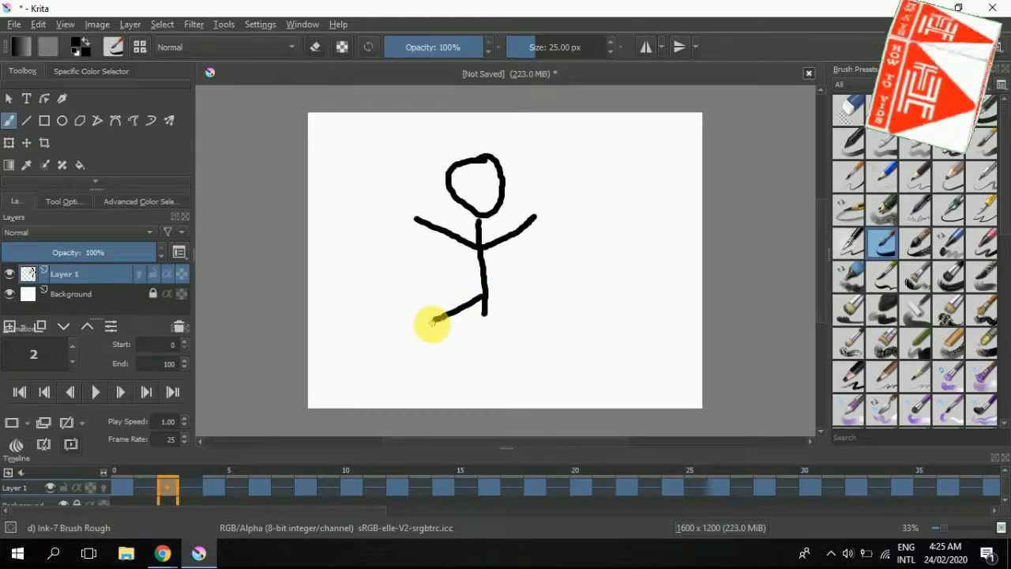
left_click_drag(485, 296, 537, 314)
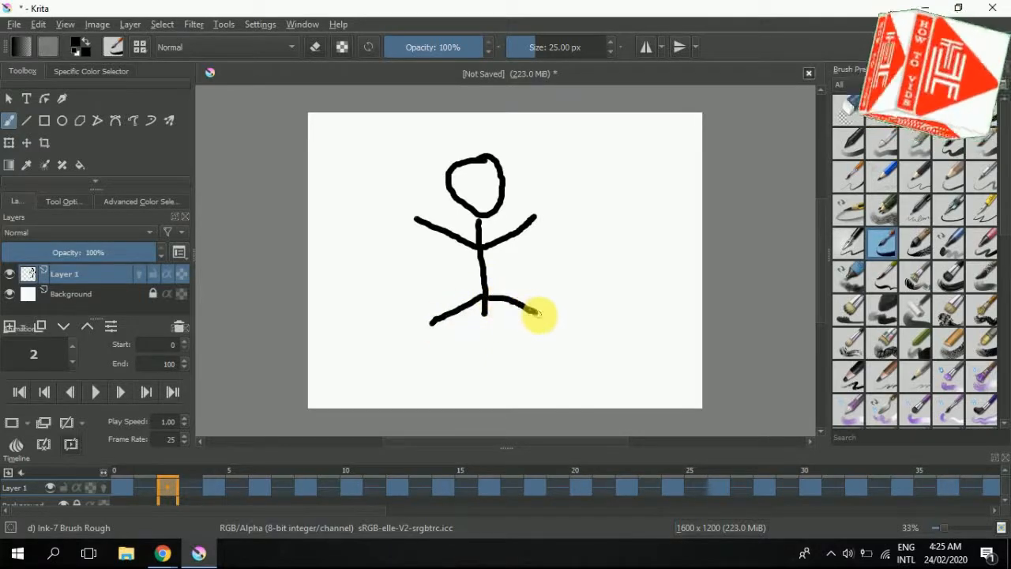
Step: On frame 4, draw the stick figure's two arms pointing downward from the body
left_click(216, 486)
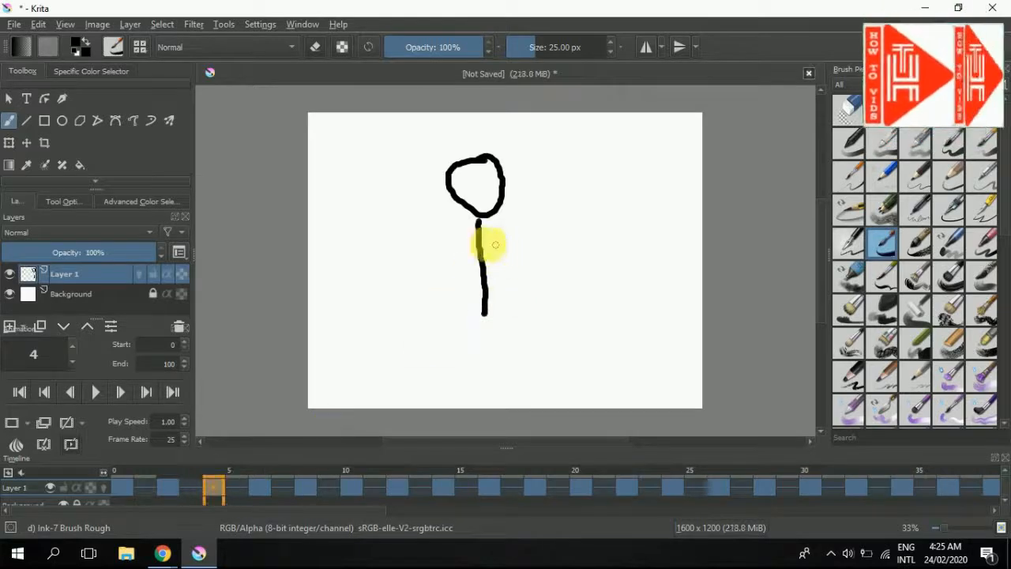
left_click_drag(475, 243, 446, 269)
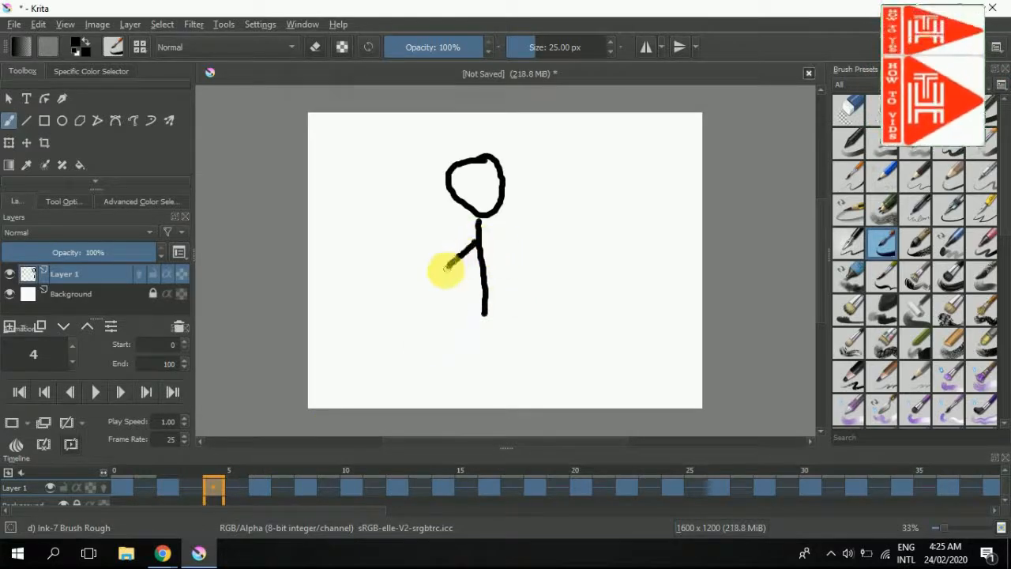
left_click_drag(479, 238, 518, 267)
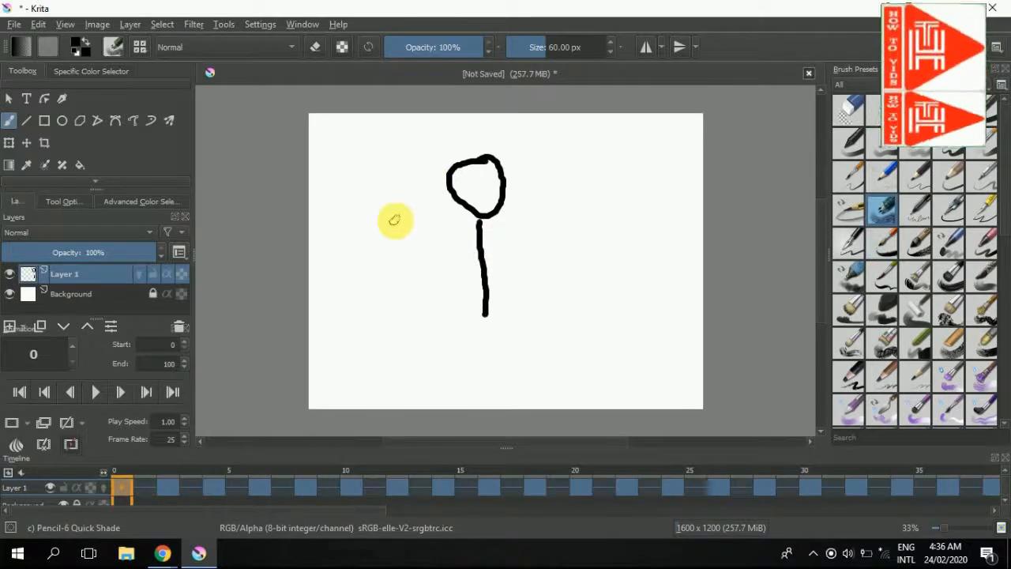
Step: On frame 0, paint sample strokes beside the figure with the Pencil-6 Quick Shade and Ink-8 Sumi-e brushes
mouse_move(394, 220)
left_mouse_down()
mouse_move(392, 260)
mouse_move(413, 221)
mouse_move(400, 273)
left_mouse_up()
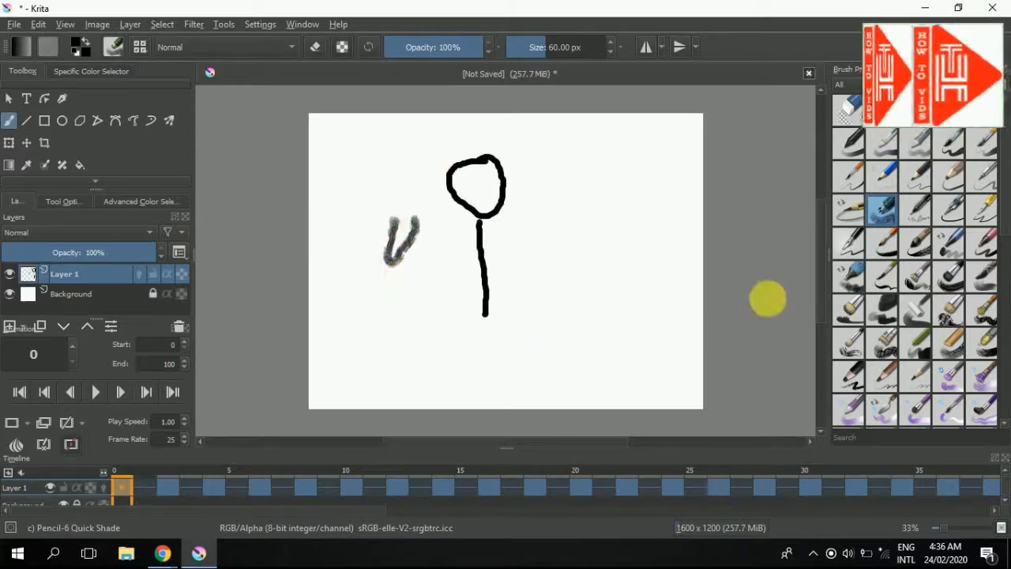
left_click(916, 241)
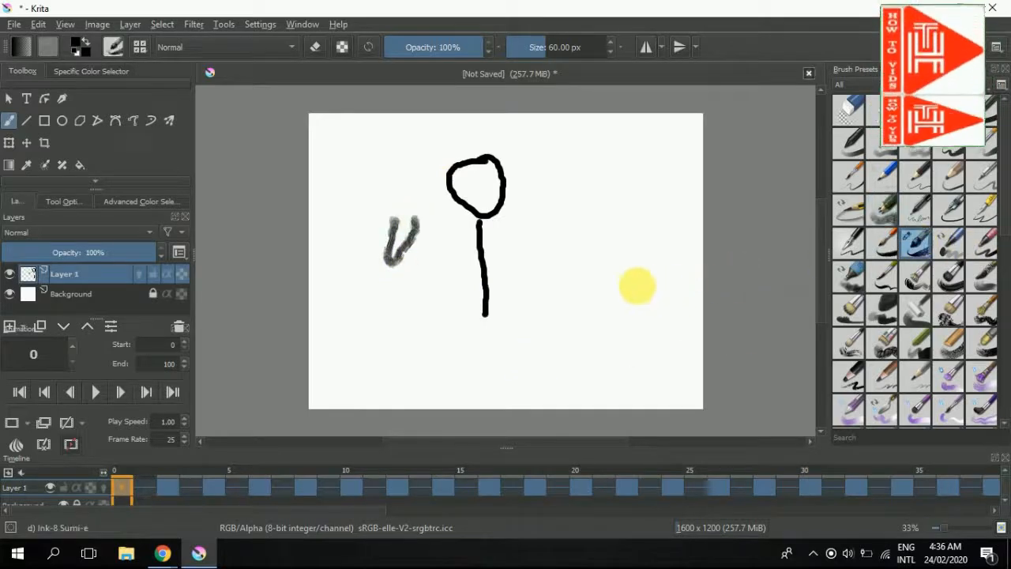
left_click_drag(632, 283, 648, 334)
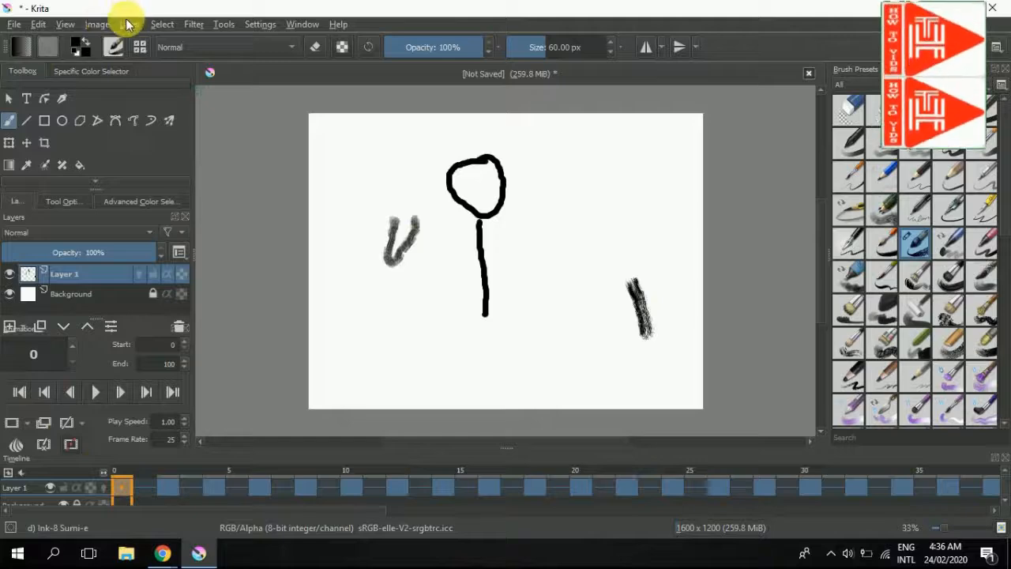
Step: Draw a rectangle at the canvas's lower left and an ellipse at its upper right with the Sumi-e brush
left_click(43, 120)
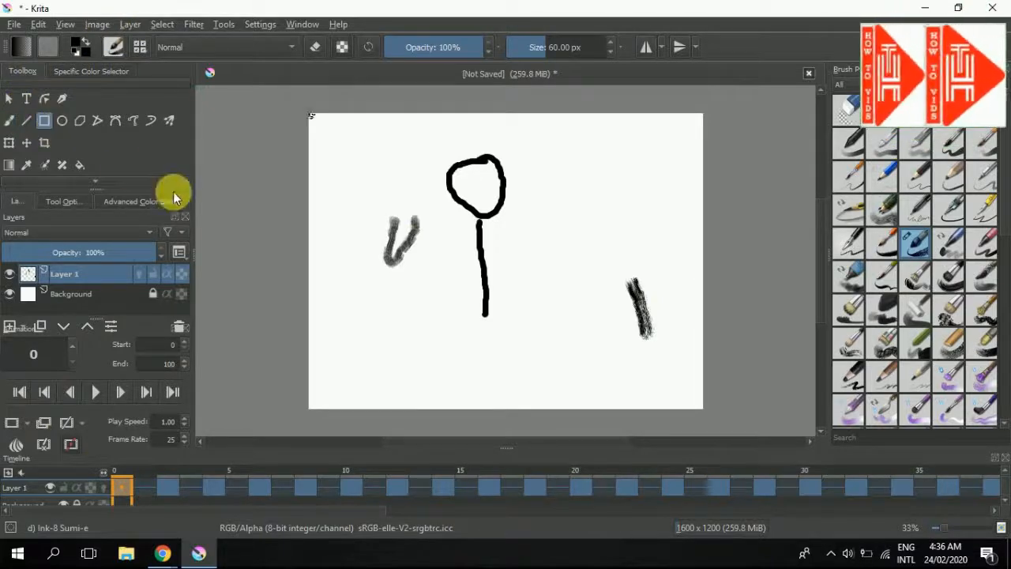
left_click_drag(367, 329, 461, 386)
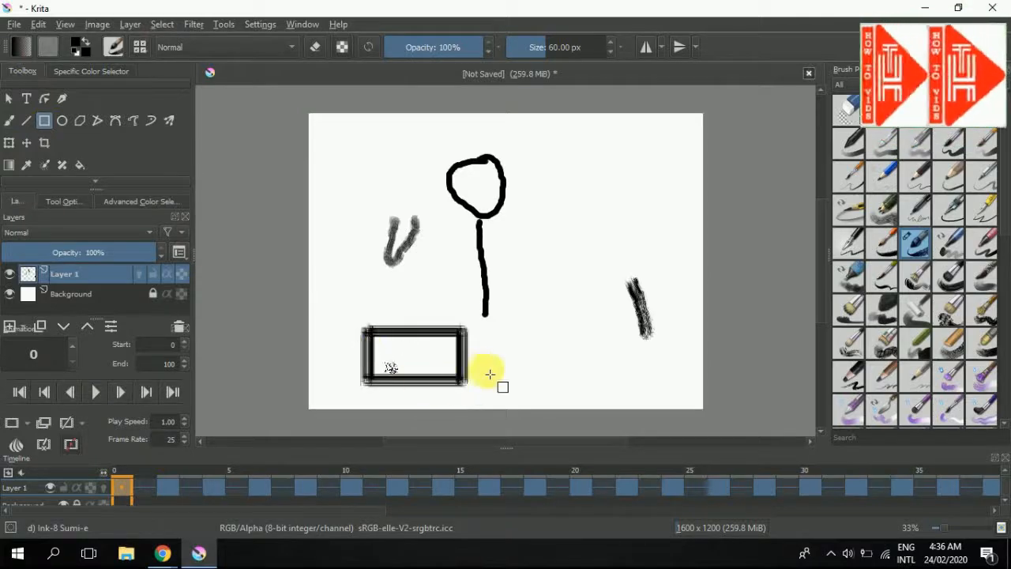
left_click(67, 120)
left_click_drag(542, 149, 640, 231)
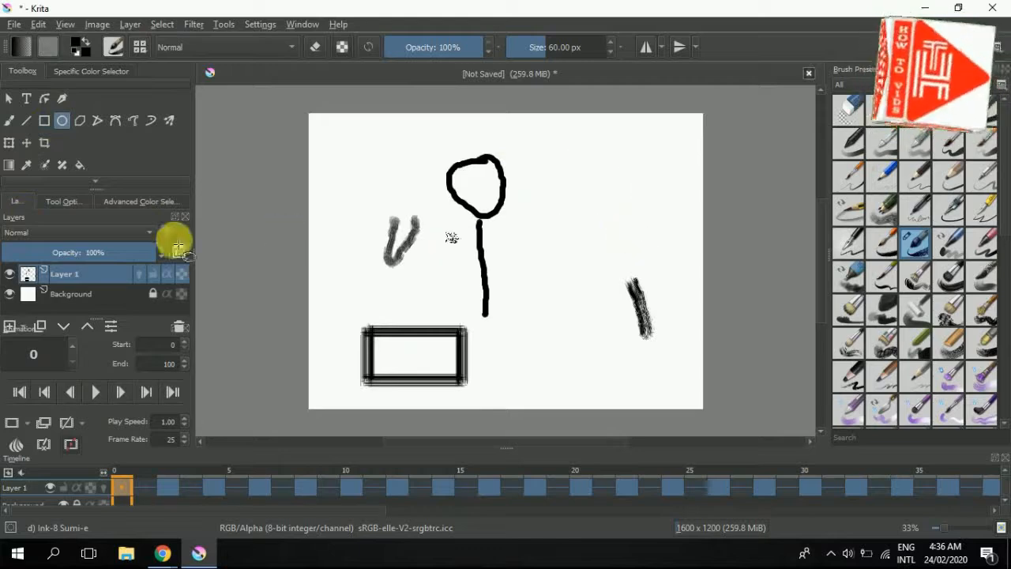
Step: Draw a closed triangle with the Polygon tool in the canvas's upper left, above the pencil stroke
left_click(80, 121)
left_click(373, 169)
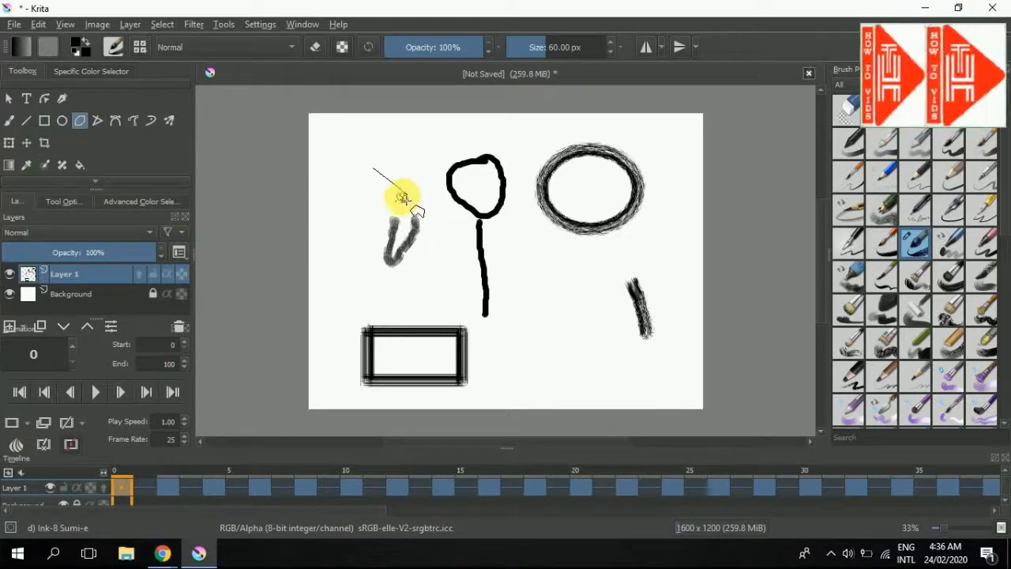
left_click(405, 198)
left_click(337, 198)
double_click(372, 169)
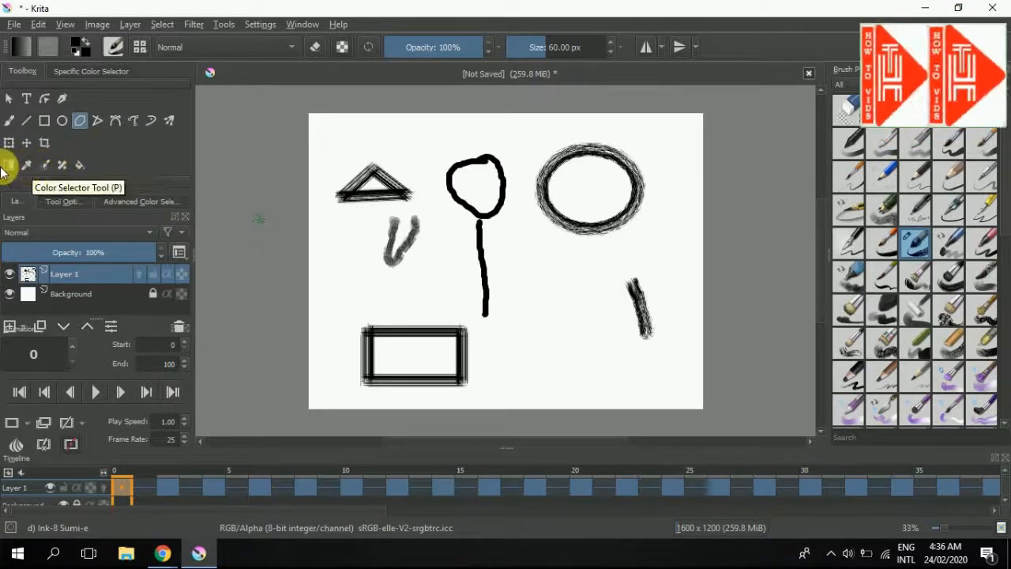
Step: Look through the polygon tool options, the colour selector, and the available image, layer, filter, script, docker and window commands
left_click(62, 201)
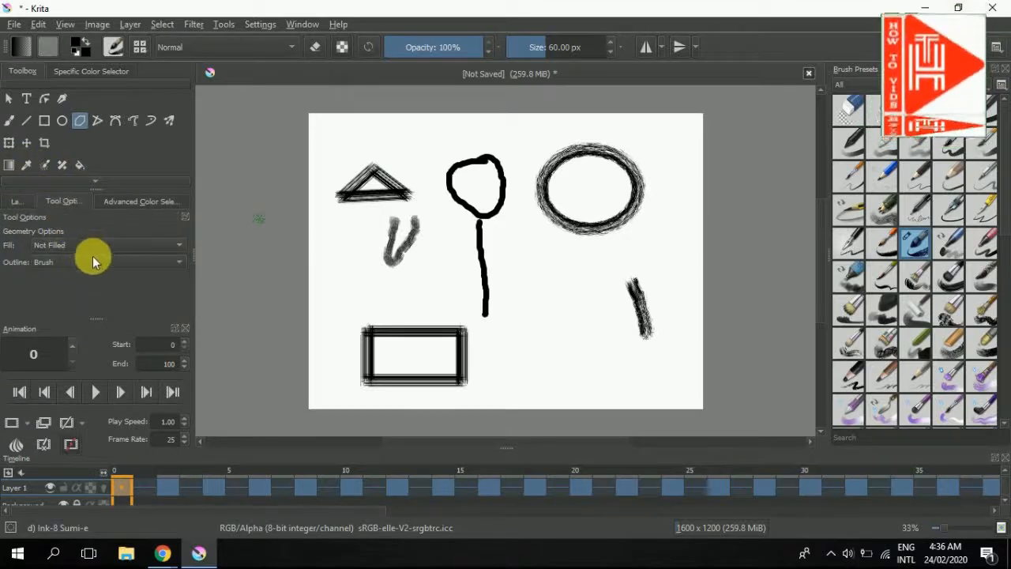
left_click(139, 202)
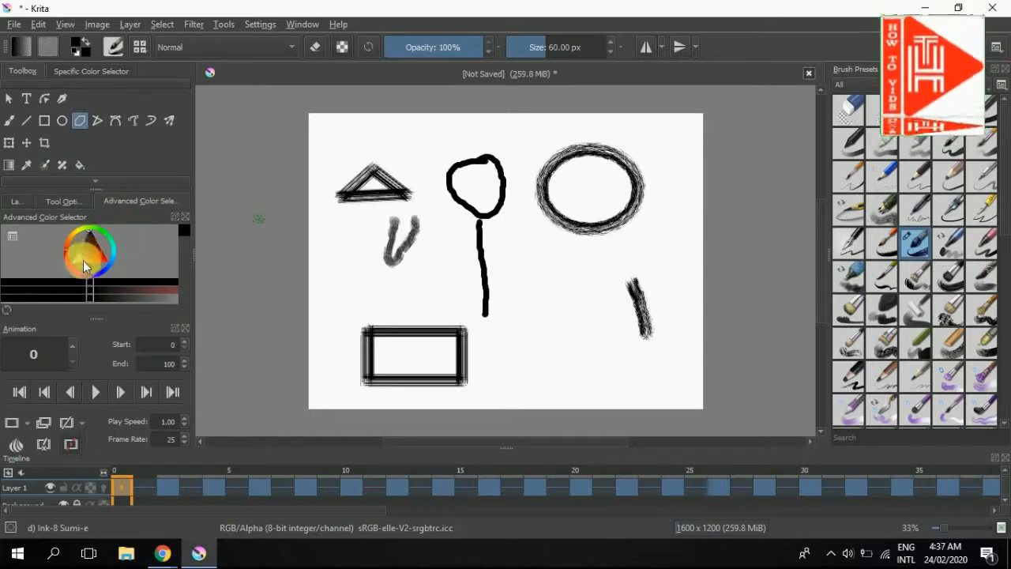
left_click(101, 27)
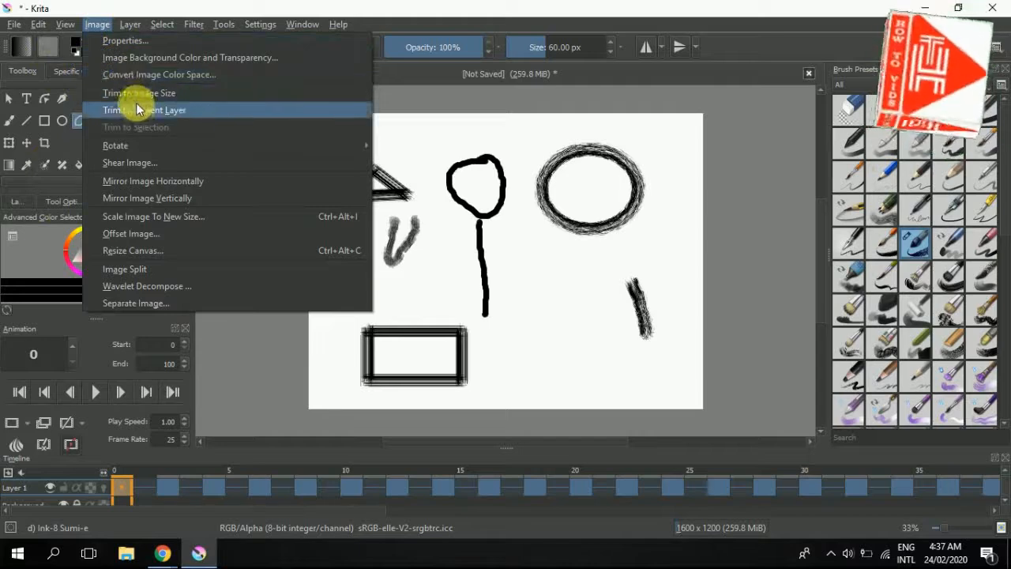
mouse_move(131, 24)
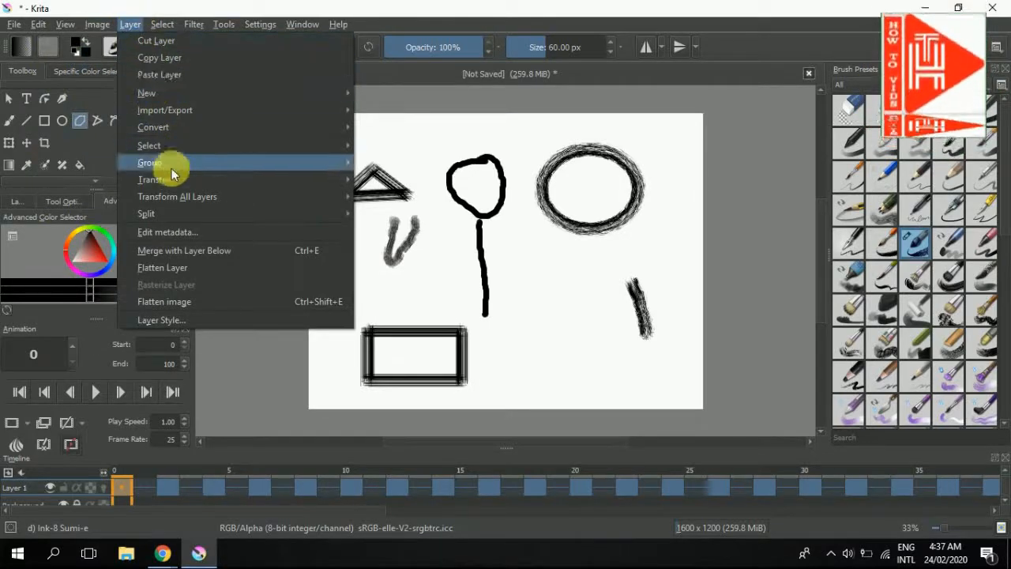
mouse_move(193, 23)
mouse_move(254, 57)
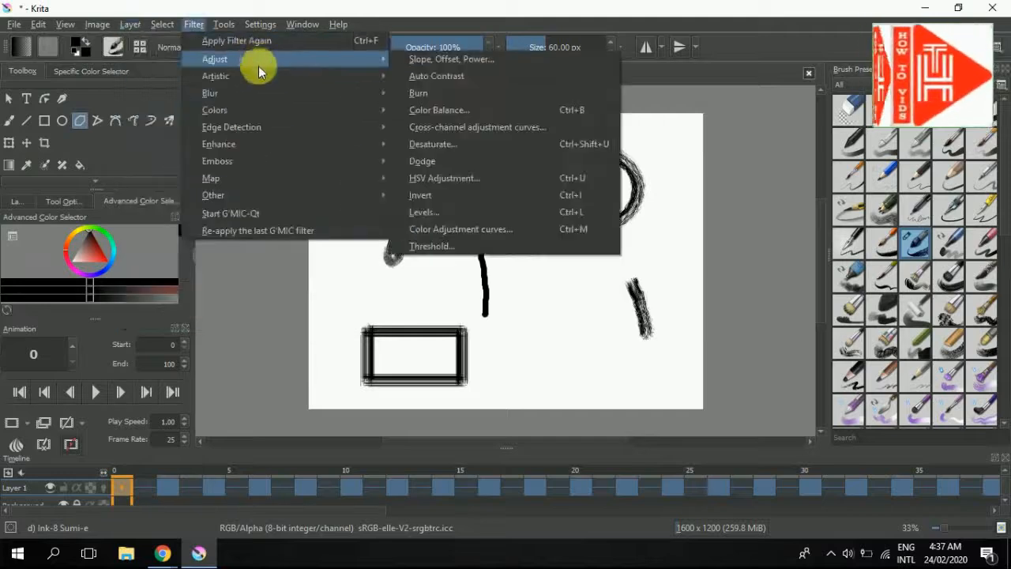
mouse_move(250, 118)
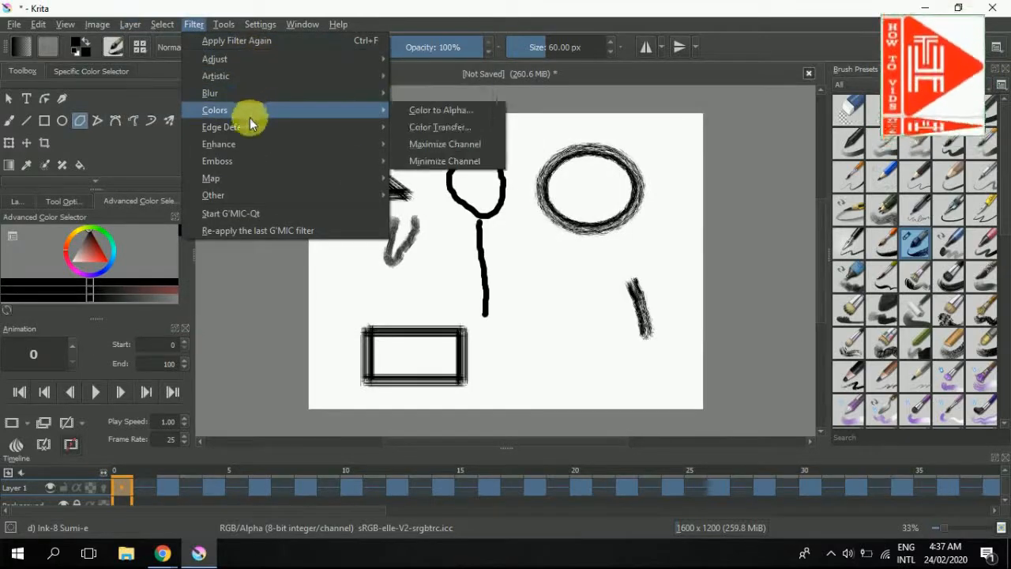
mouse_move(248, 143)
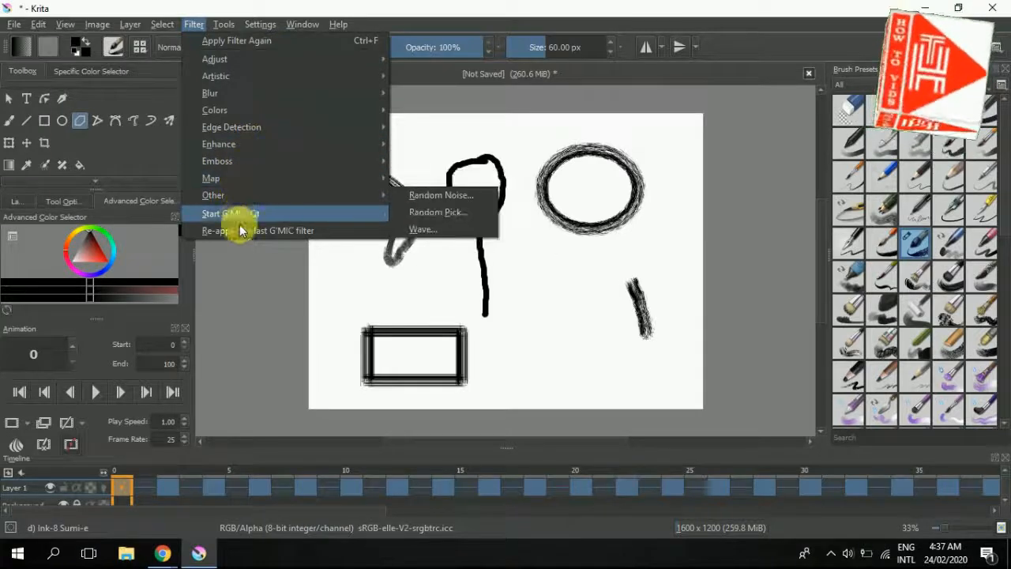
left_click(224, 23)
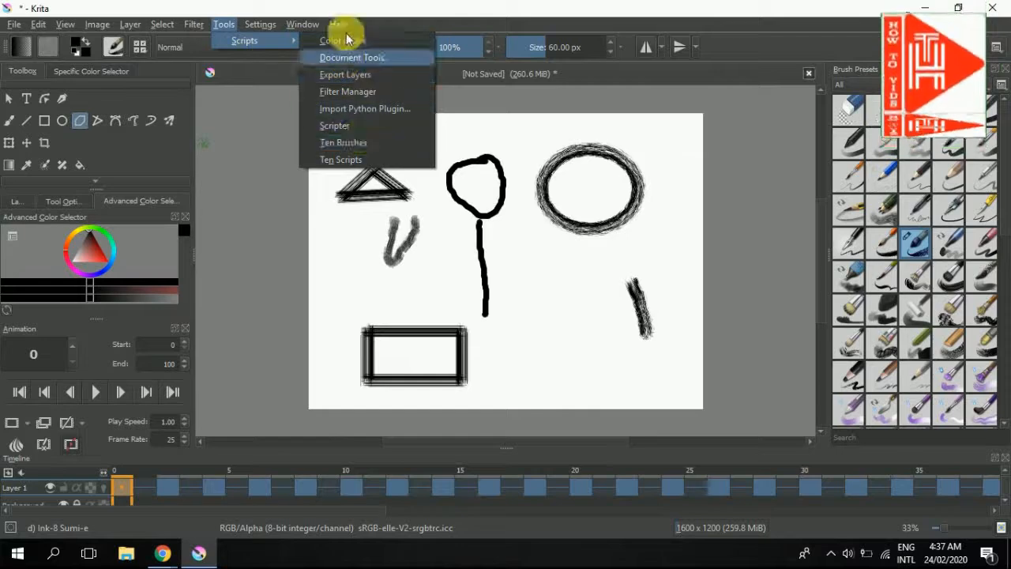
mouse_move(257, 28)
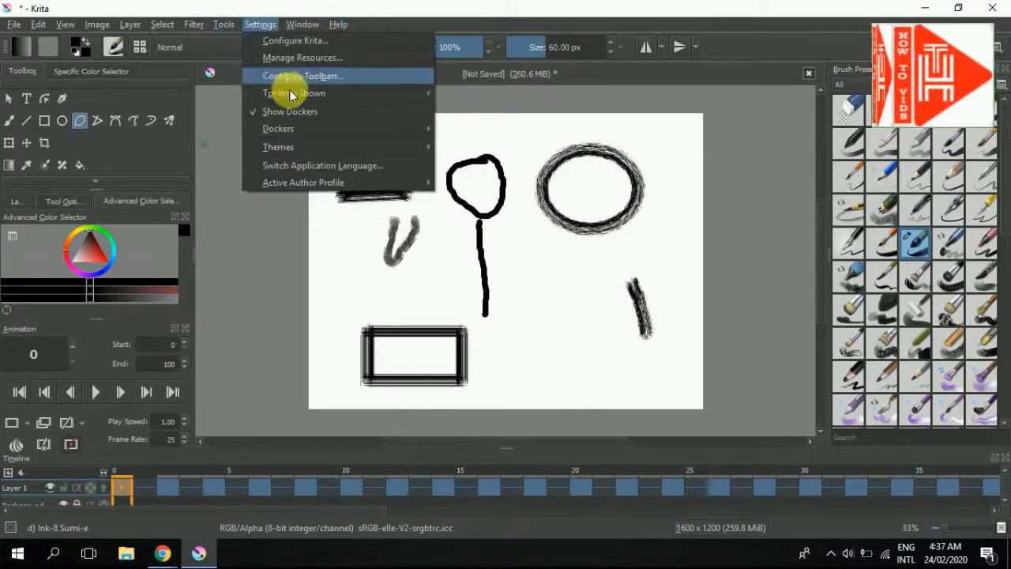
mouse_move(326, 134)
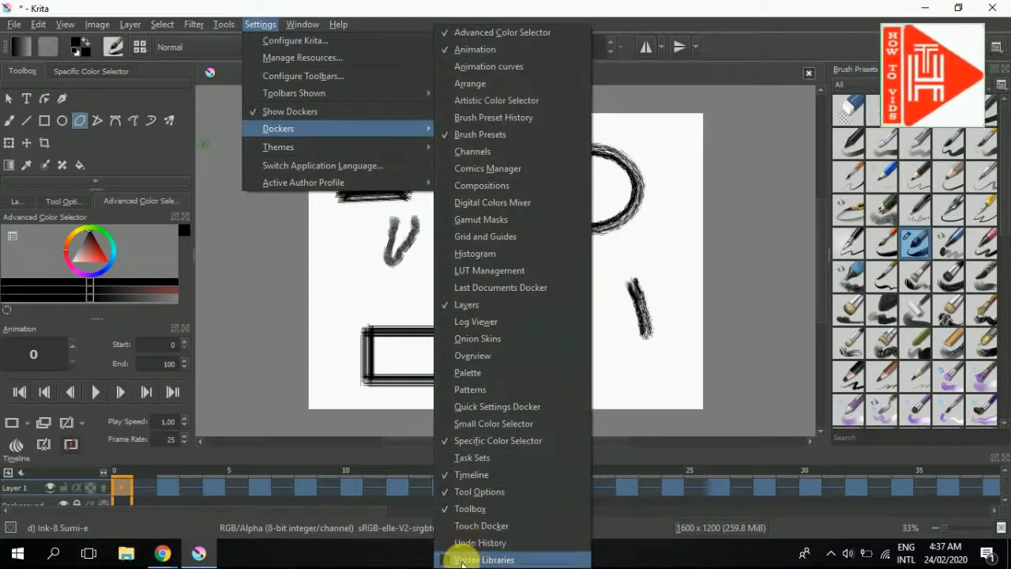
mouse_move(304, 29)
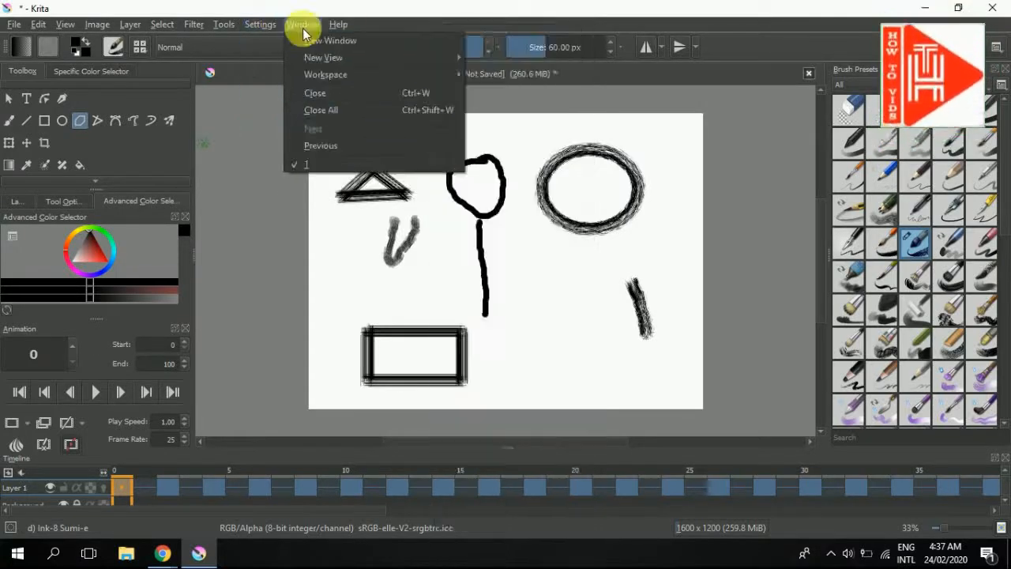
left_click(229, 281)
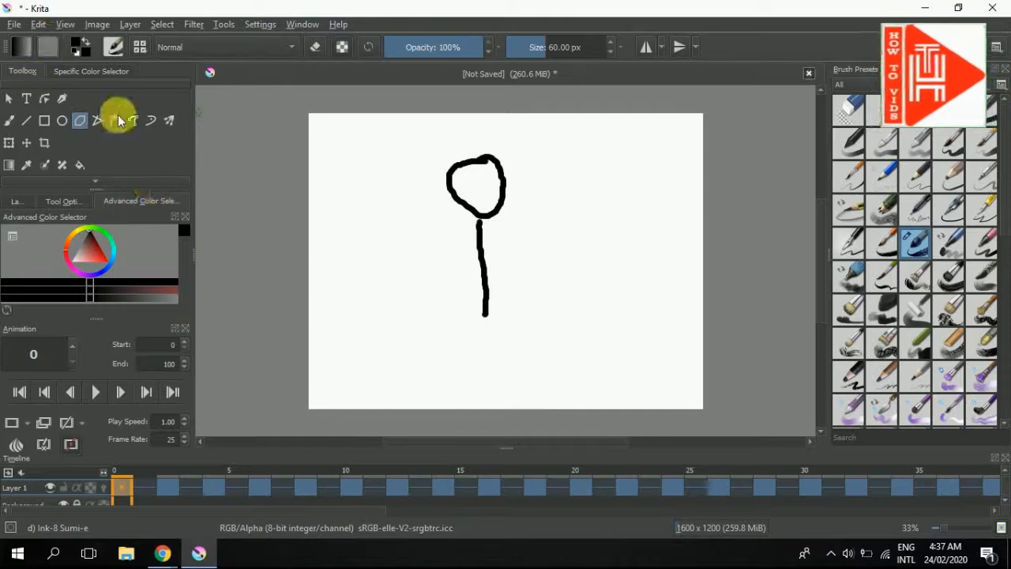
Step: Render frames 0 to 100 as a PNG image sequence into New folder under Pictures, and switch to File Explorer
left_click(14, 24)
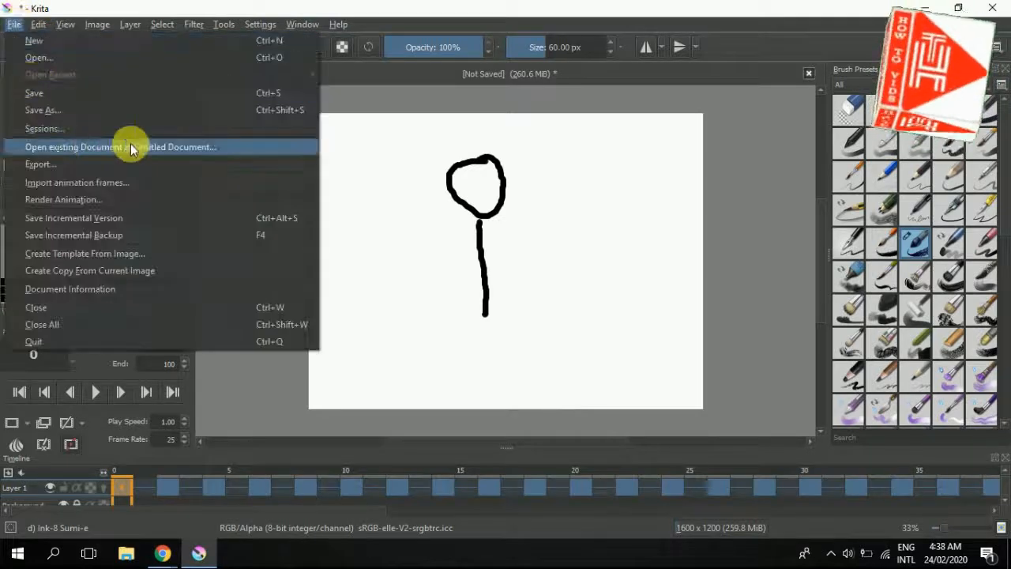
left_click(82, 202)
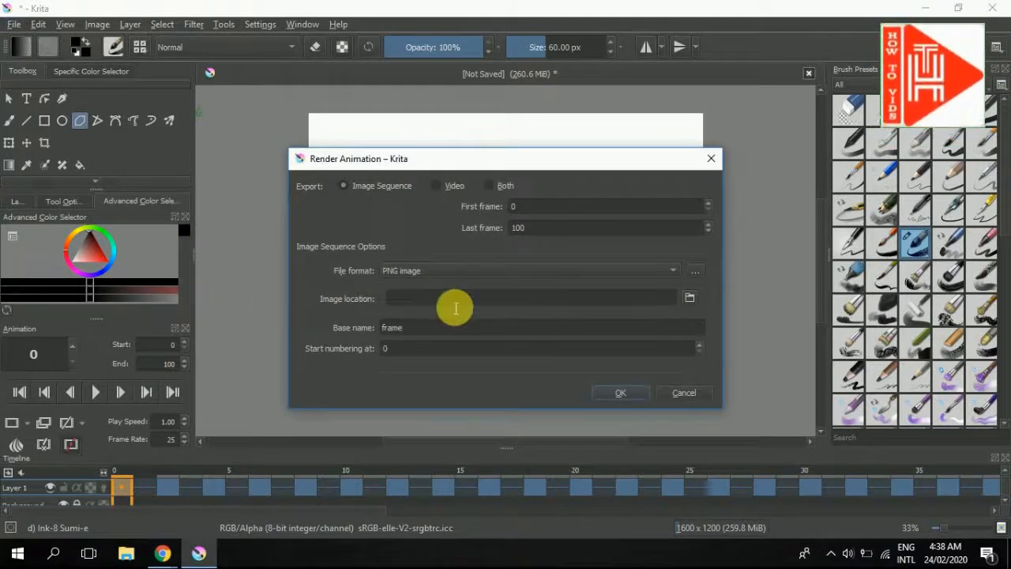
left_click(689, 299)
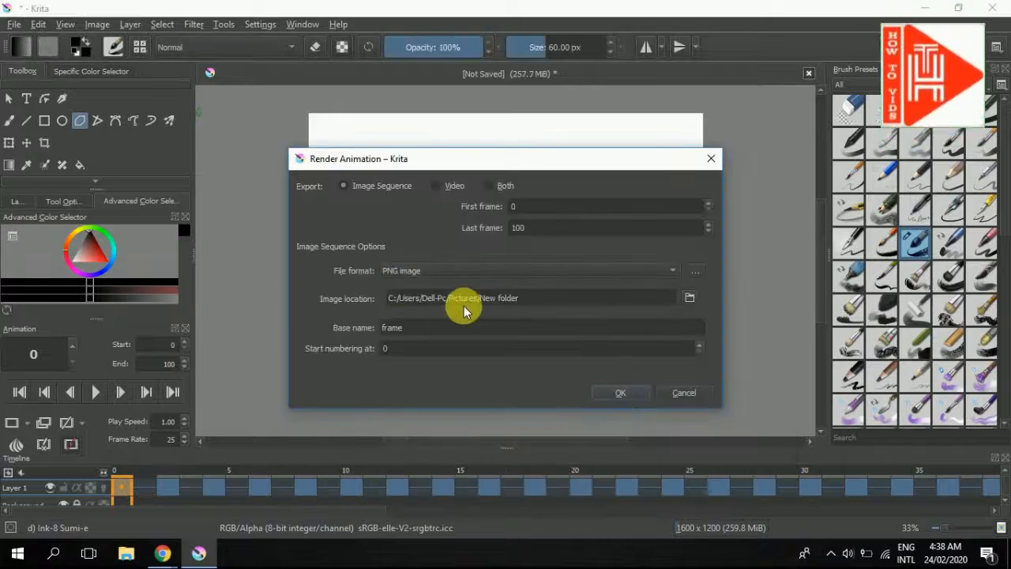
left_click(618, 392)
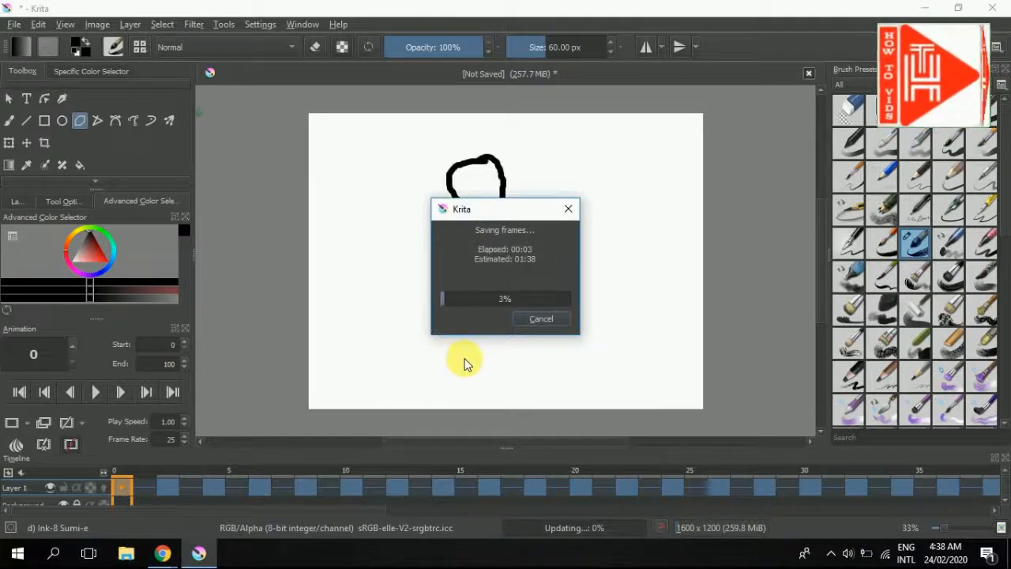
left_click(127, 552)
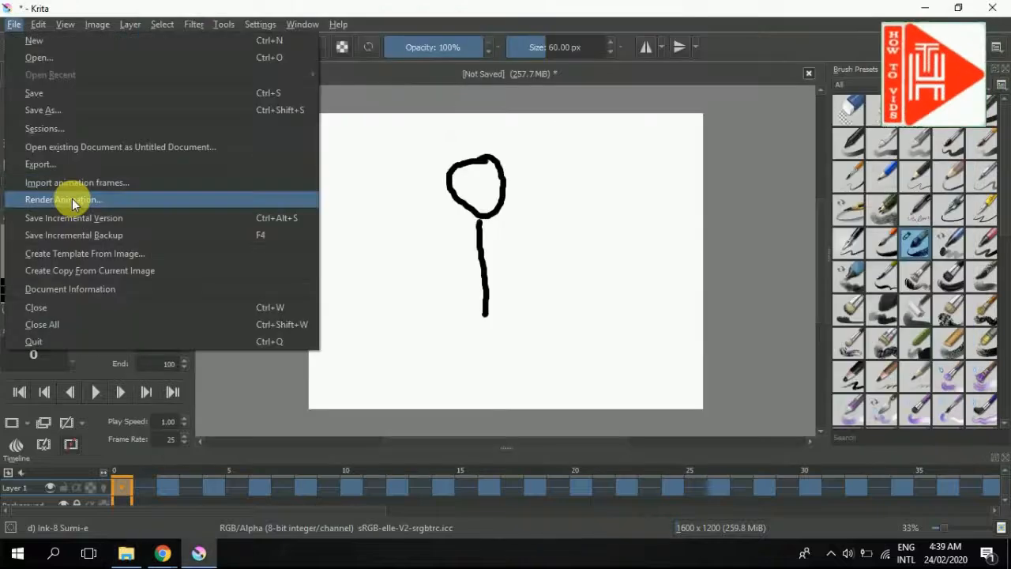
Step: Reopen the animation render settings, set the export to Video, and review the MPEG-4 encoding options without changing them
left_click(67, 198)
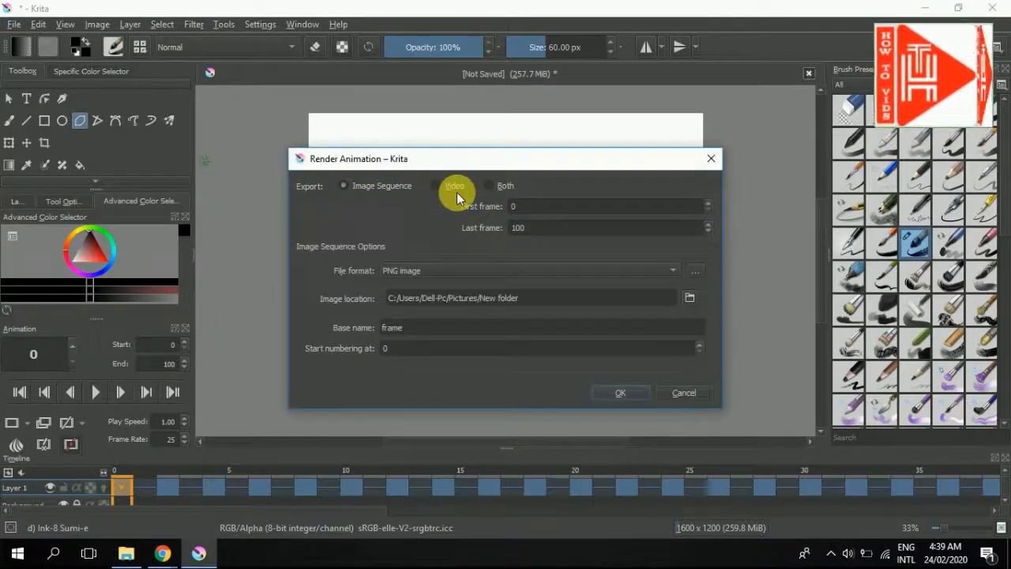
left_click(435, 190)
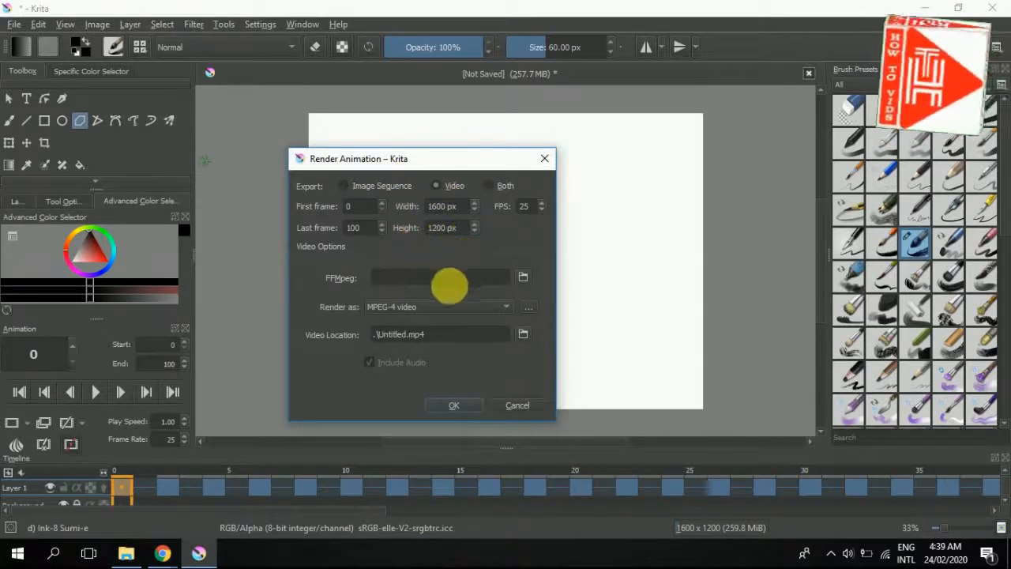
left_click(528, 309)
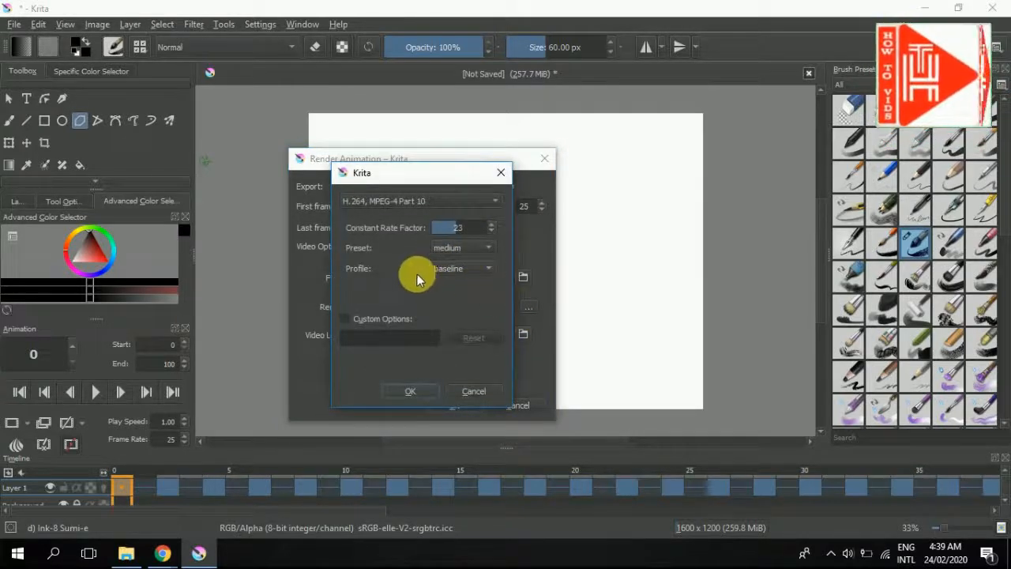
left_click(461, 389)
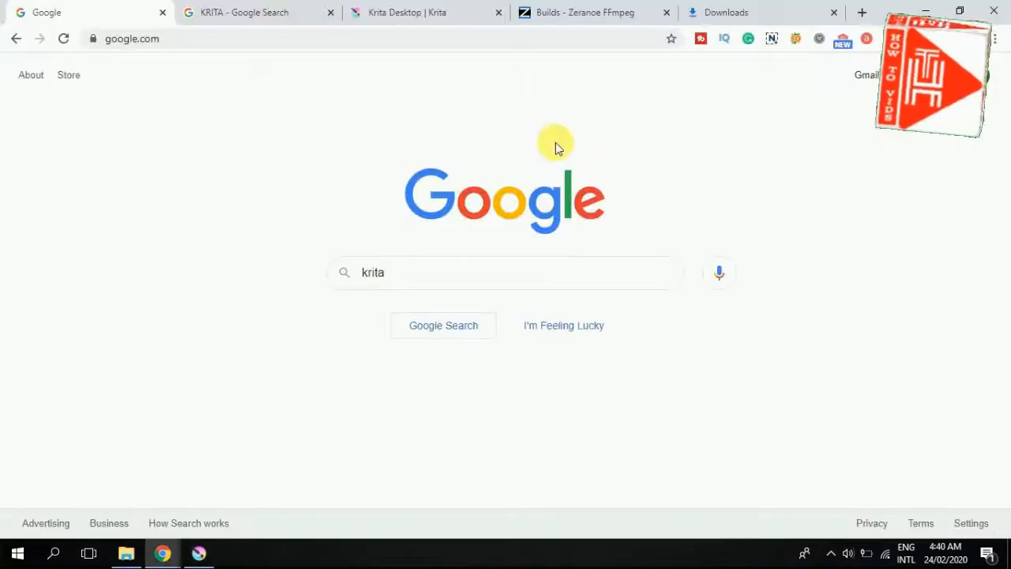
Step: Switch to Chrome and download the Windows 32-bit FFmpeg build from the Zeranoe builds page
left_click(601, 10)
left_click(145, 44)
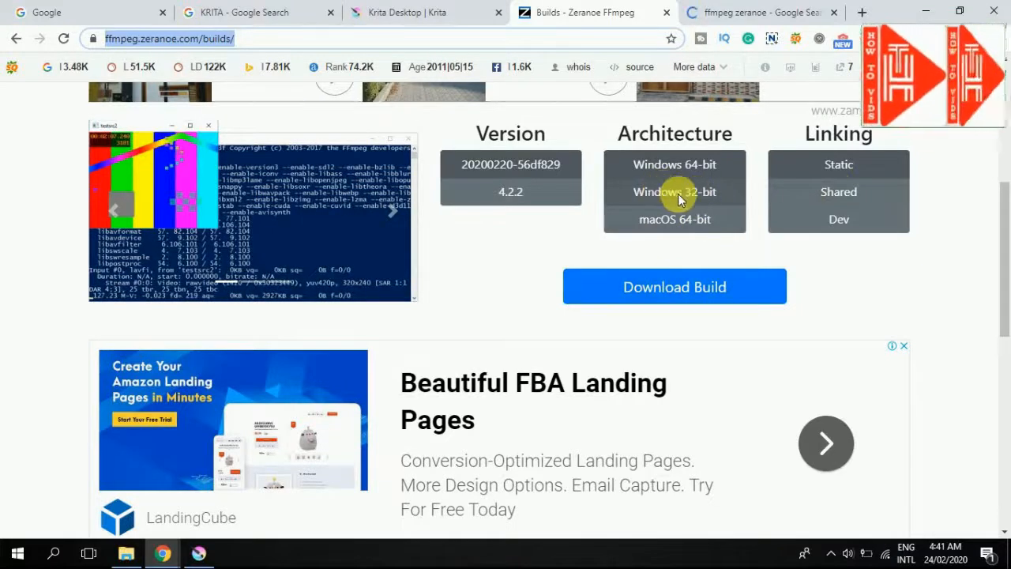
left_click(676, 194)
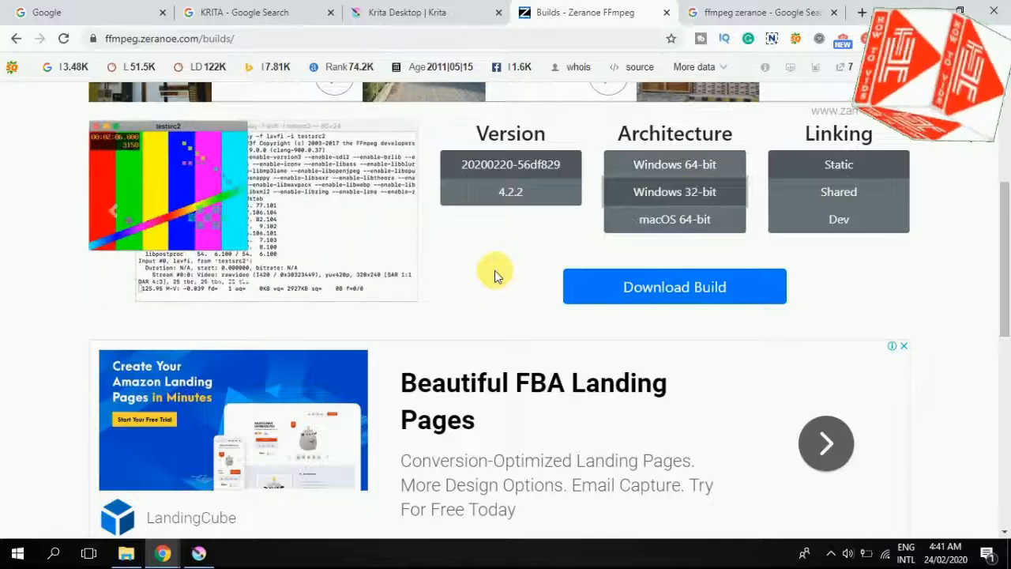
left_click(658, 286)
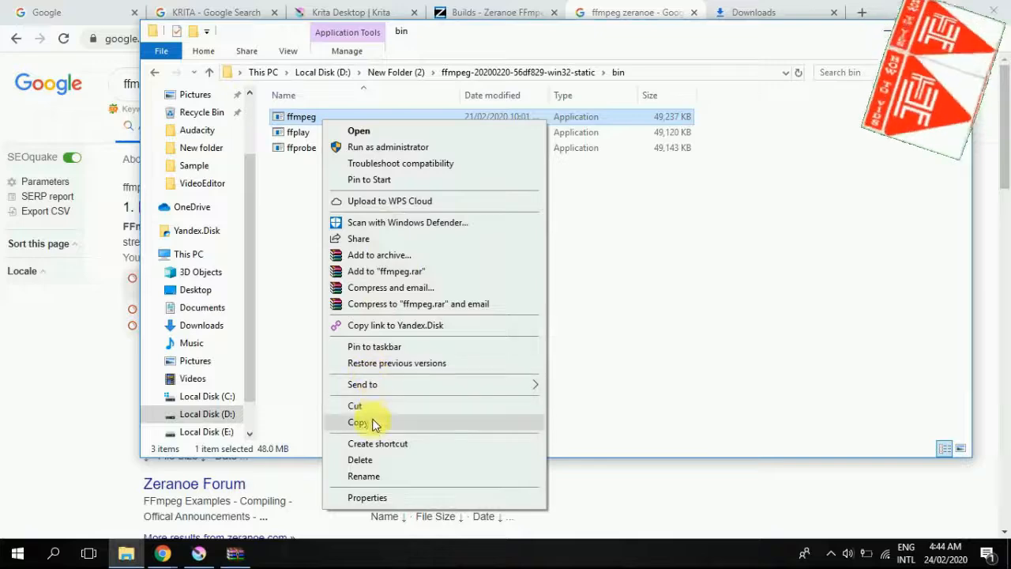
Step: Copy the ffmpeg application from the extracted build's bin folder to the desktop and set it as the video render's FFMpeg path
left_click(375, 423)
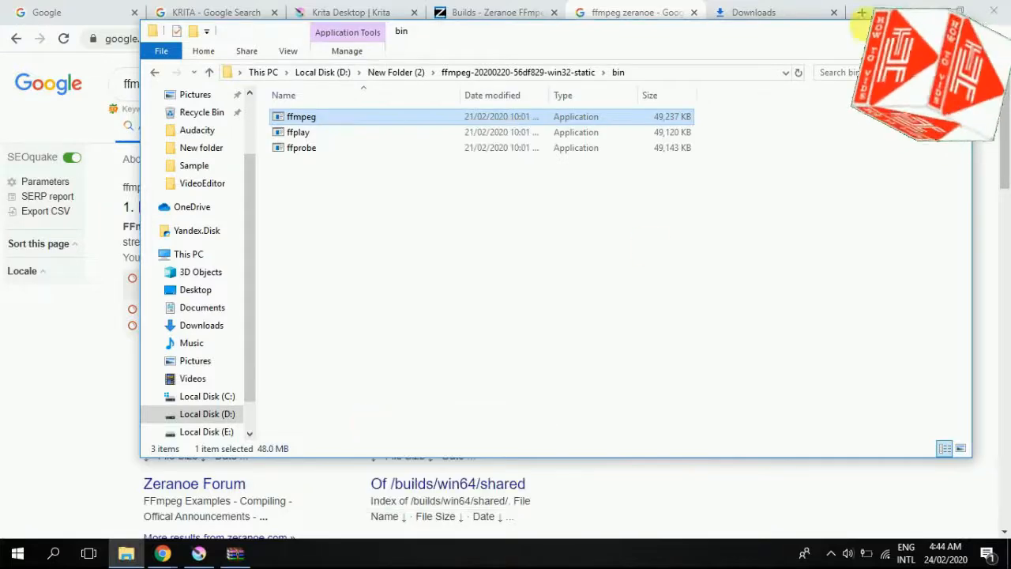
left_click(891, 16)
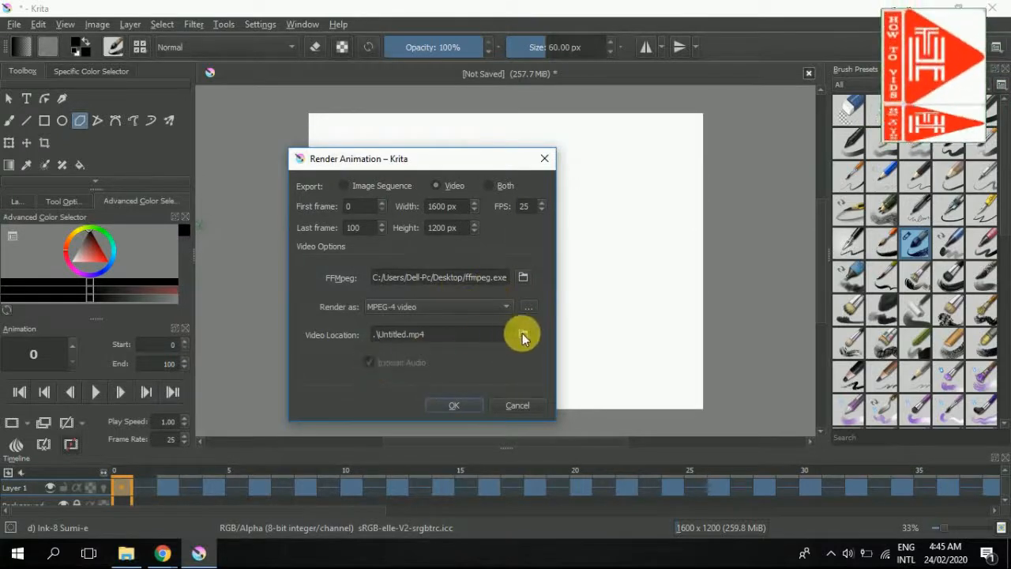
left_click(490, 343)
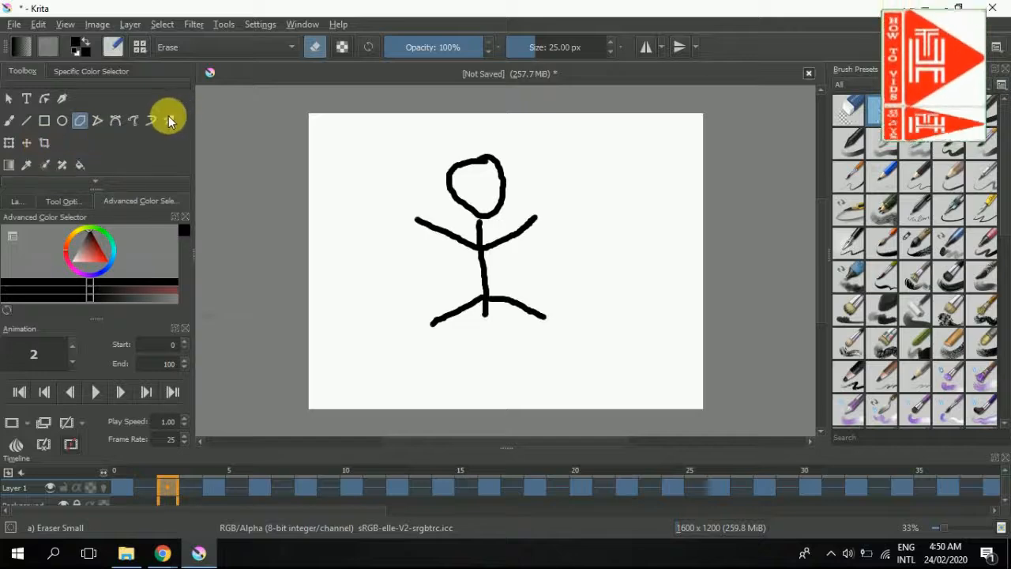
Step: On frame 2, erase the top of the stick figure's head using the Freehand Brush with the Eraser Small preset in Erase mode
left_click(8, 98)
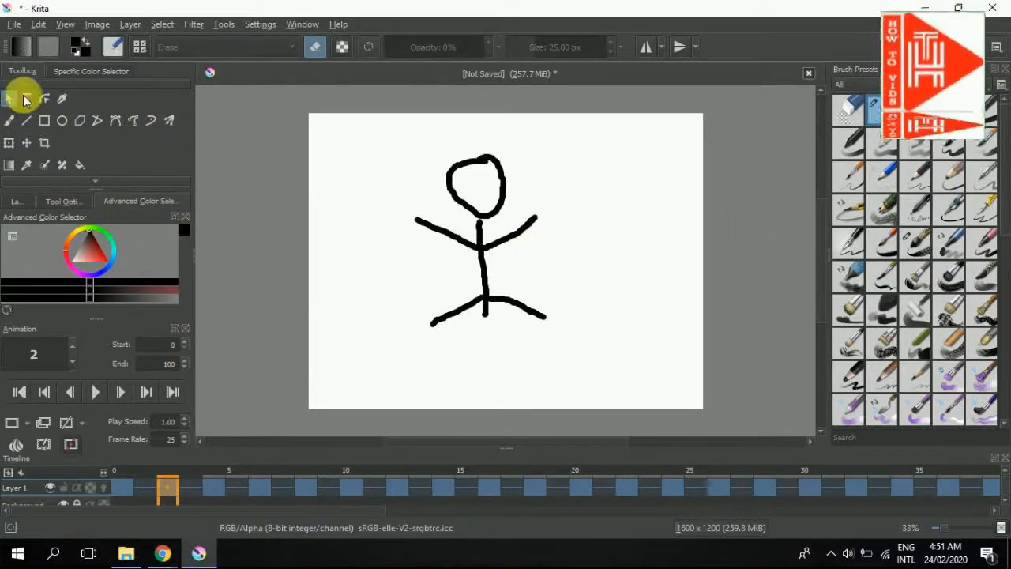
left_click(9, 123)
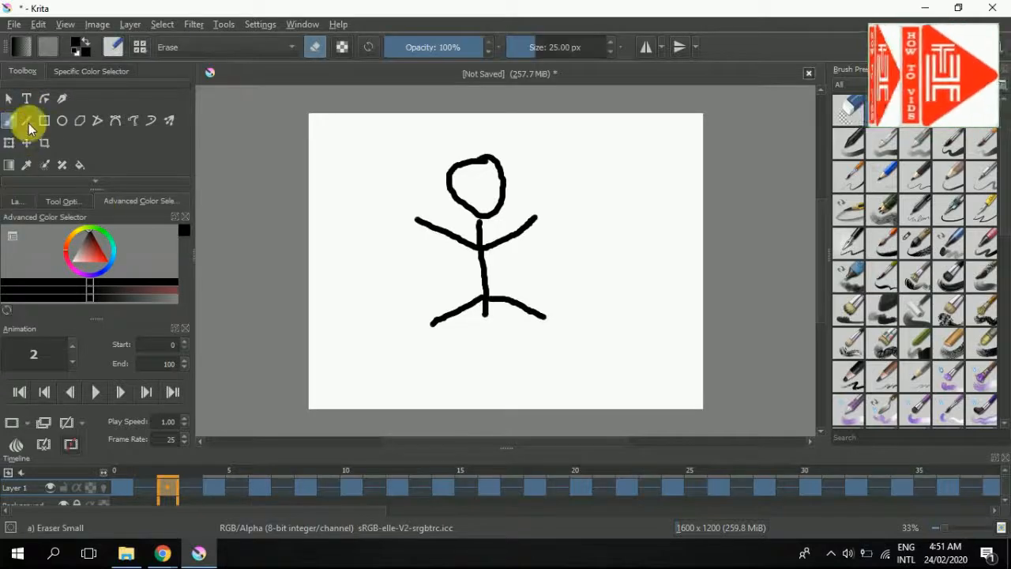
left_click(264, 46)
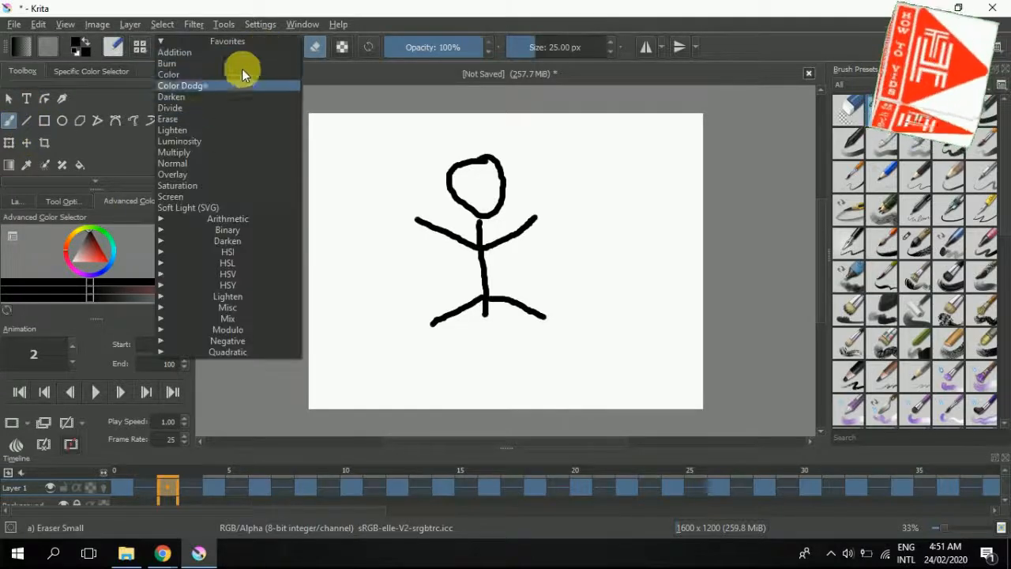
left_click(337, 98)
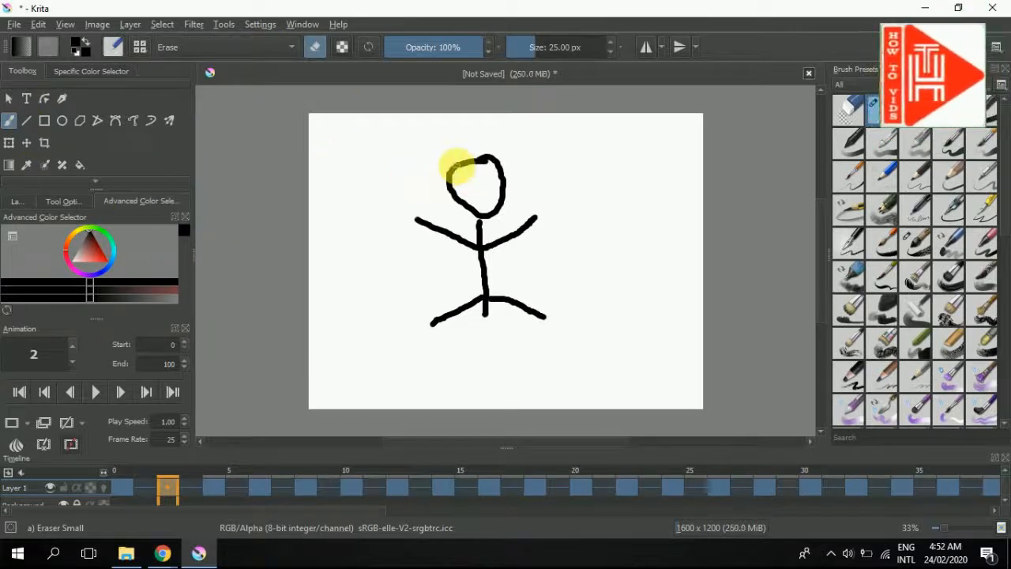
mouse_move(464, 162)
left_mouse_down()
mouse_move(494, 162)
mouse_move(462, 151)
mouse_move(509, 170)
left_mouse_up()
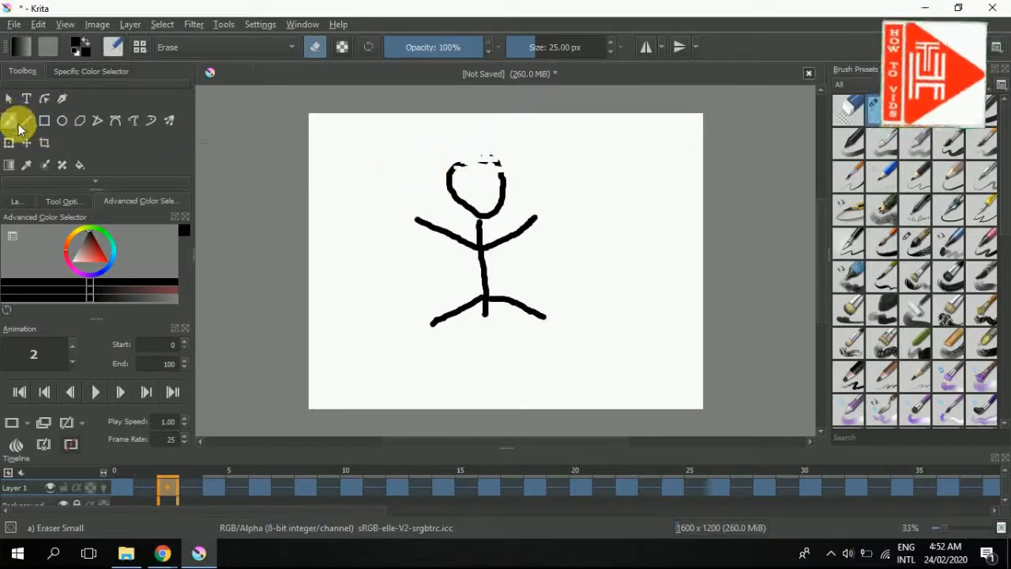
left_click(295, 48)
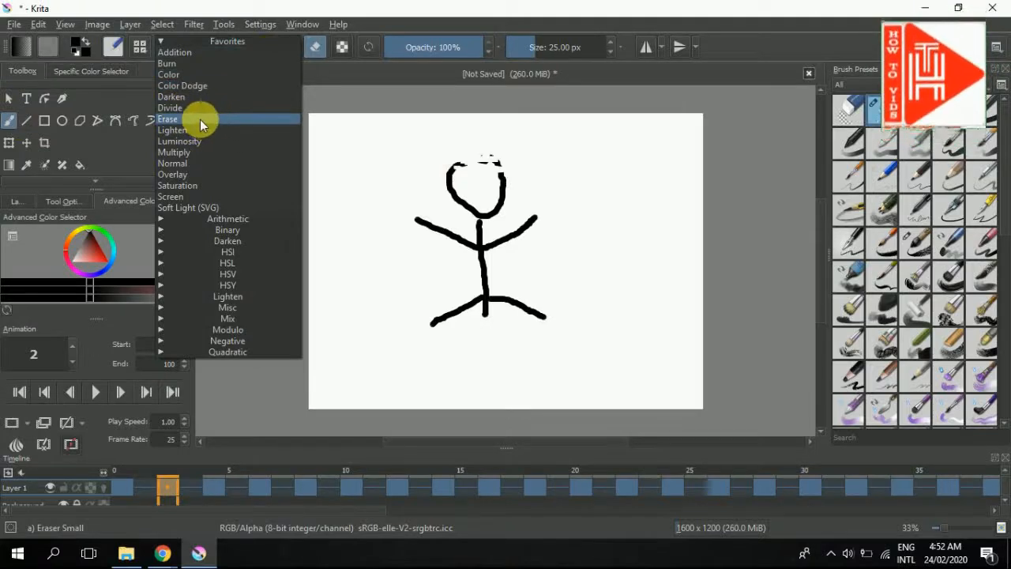
left_click(360, 91)
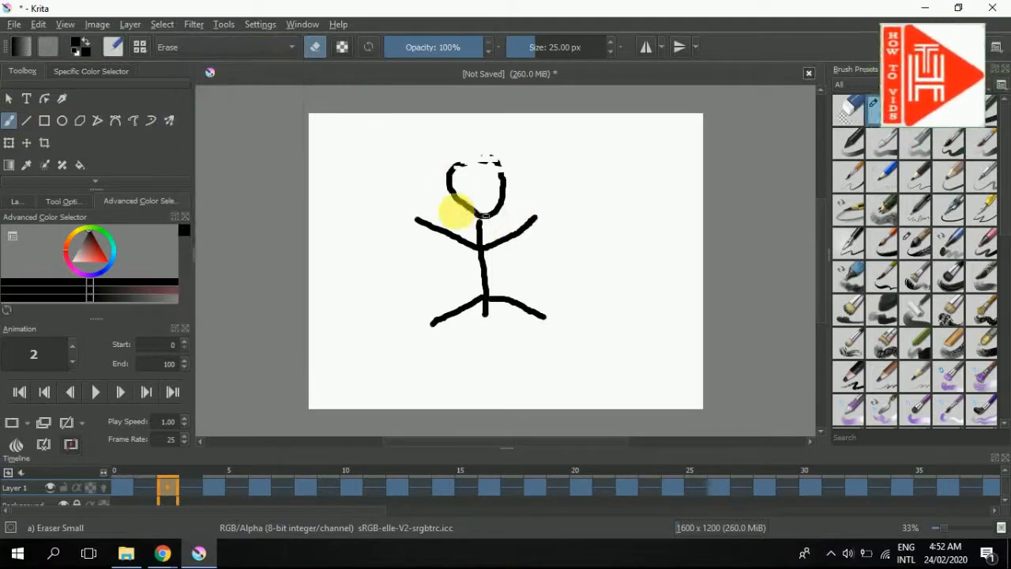